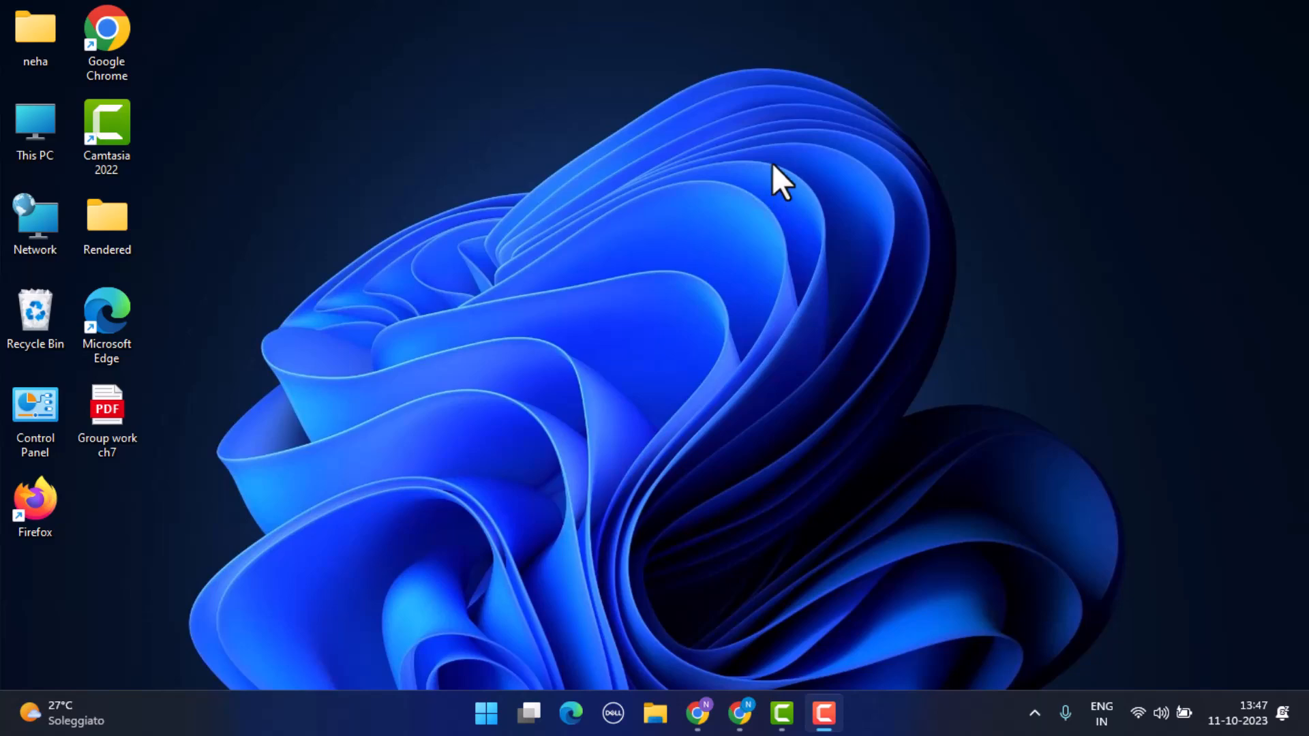
Step: Switch to the Shopify admin in Chrome and start a new online store page titled "Shoes"
{"action": "left_click", "coordinate": [741, 713]}
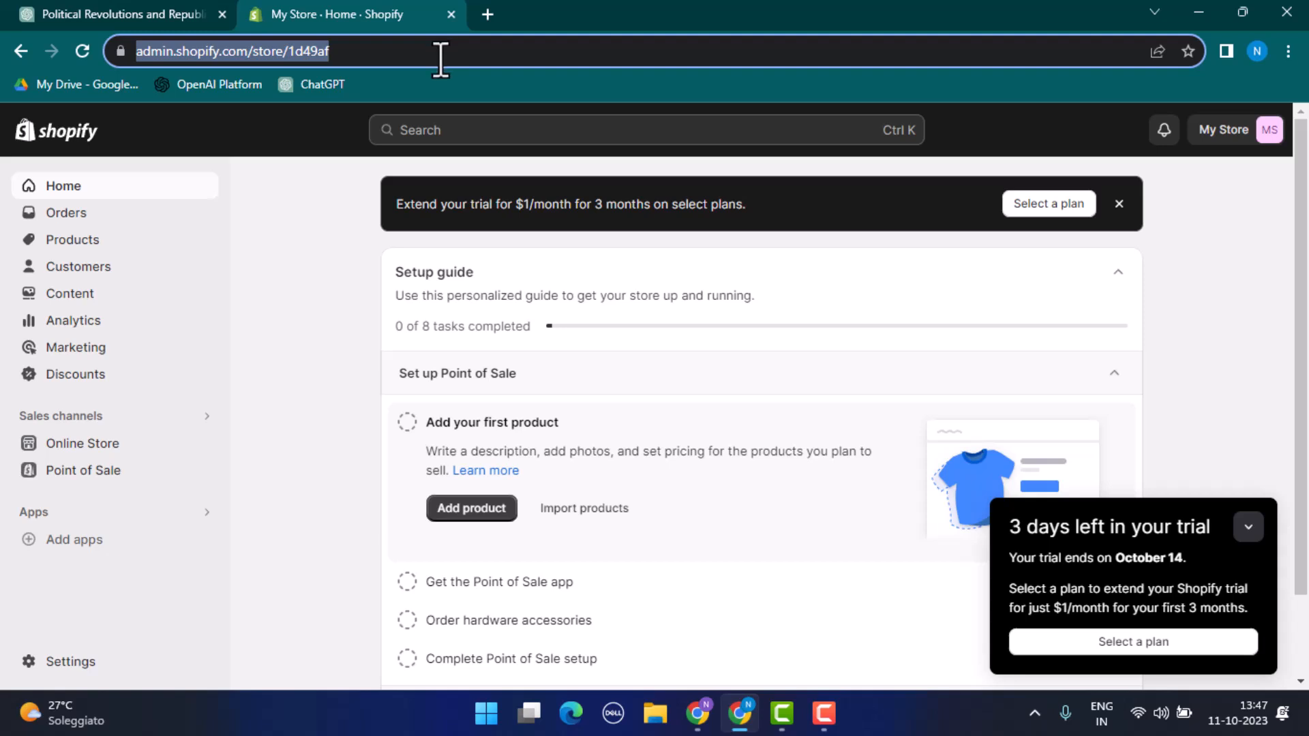
{"action": "left_click", "coordinate": [154, 448]}
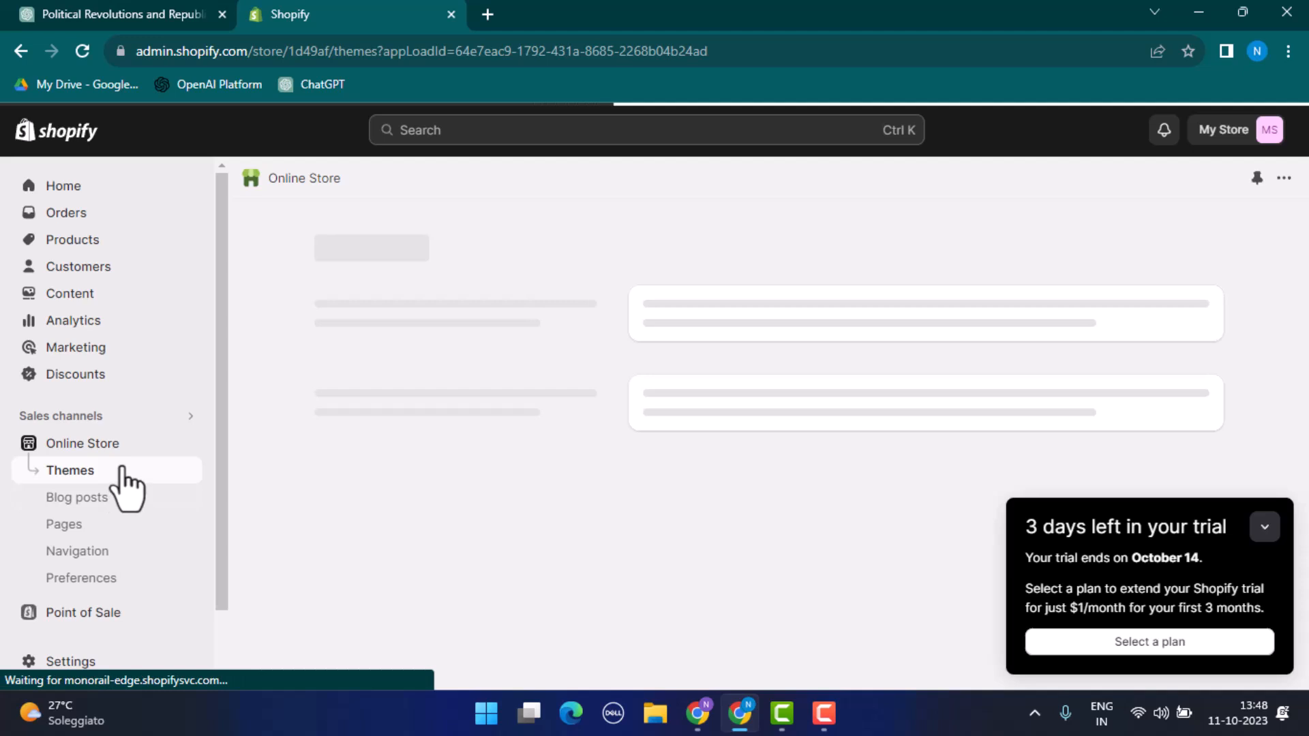
{"action": "left_click", "coordinate": [118, 523]}
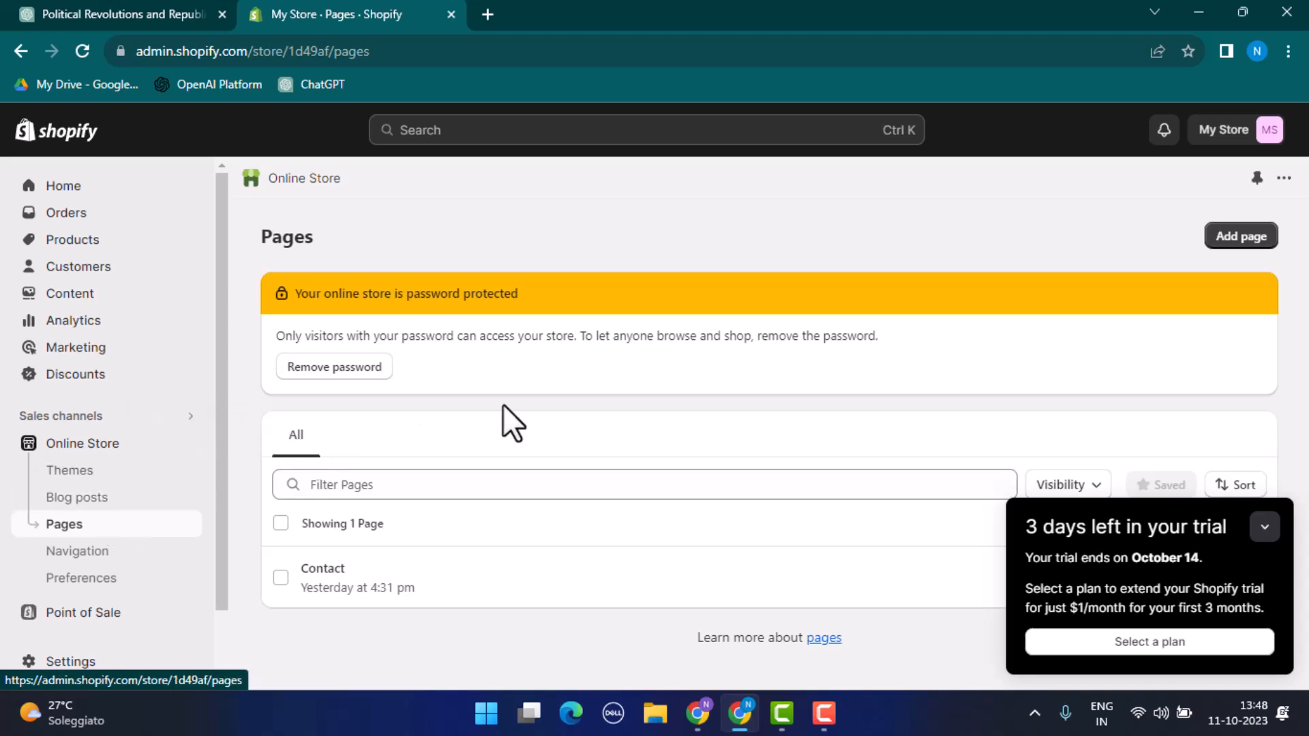
{"action": "left_click", "coordinate": [1225, 238]}
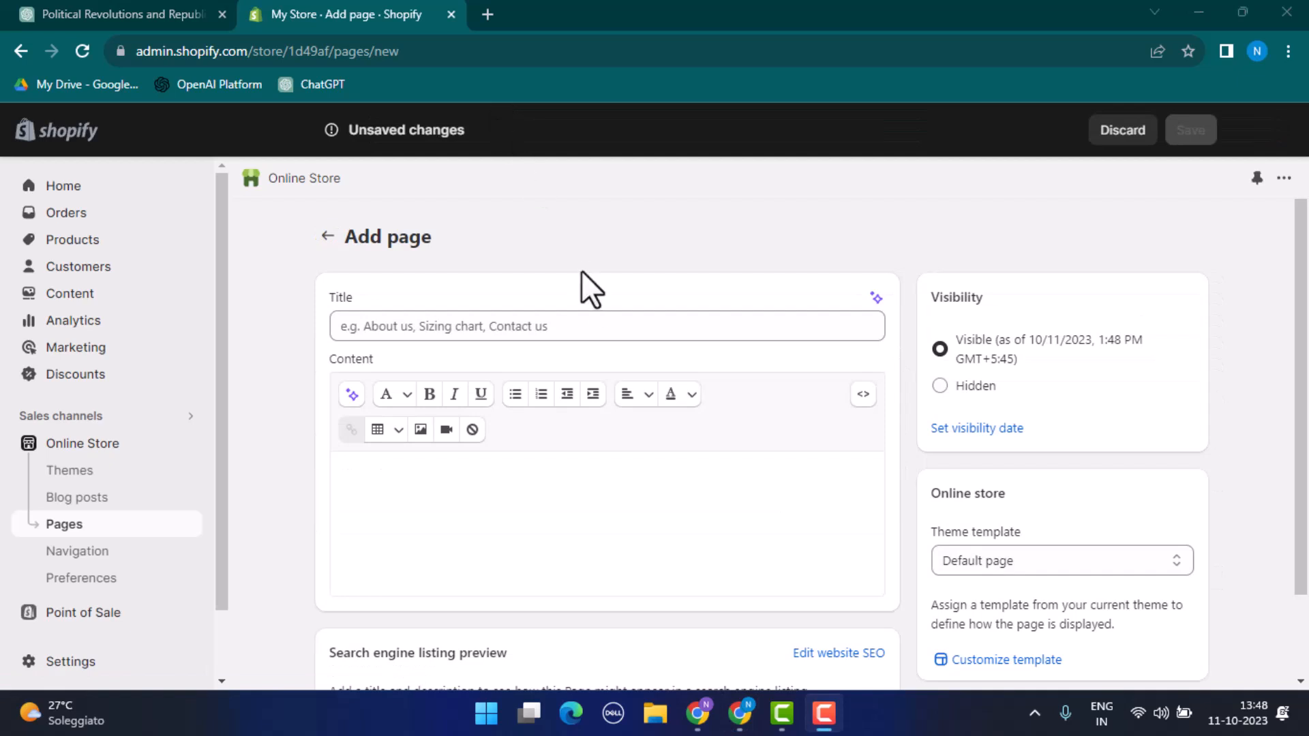
{"action": "left_click", "coordinate": [600, 327]}
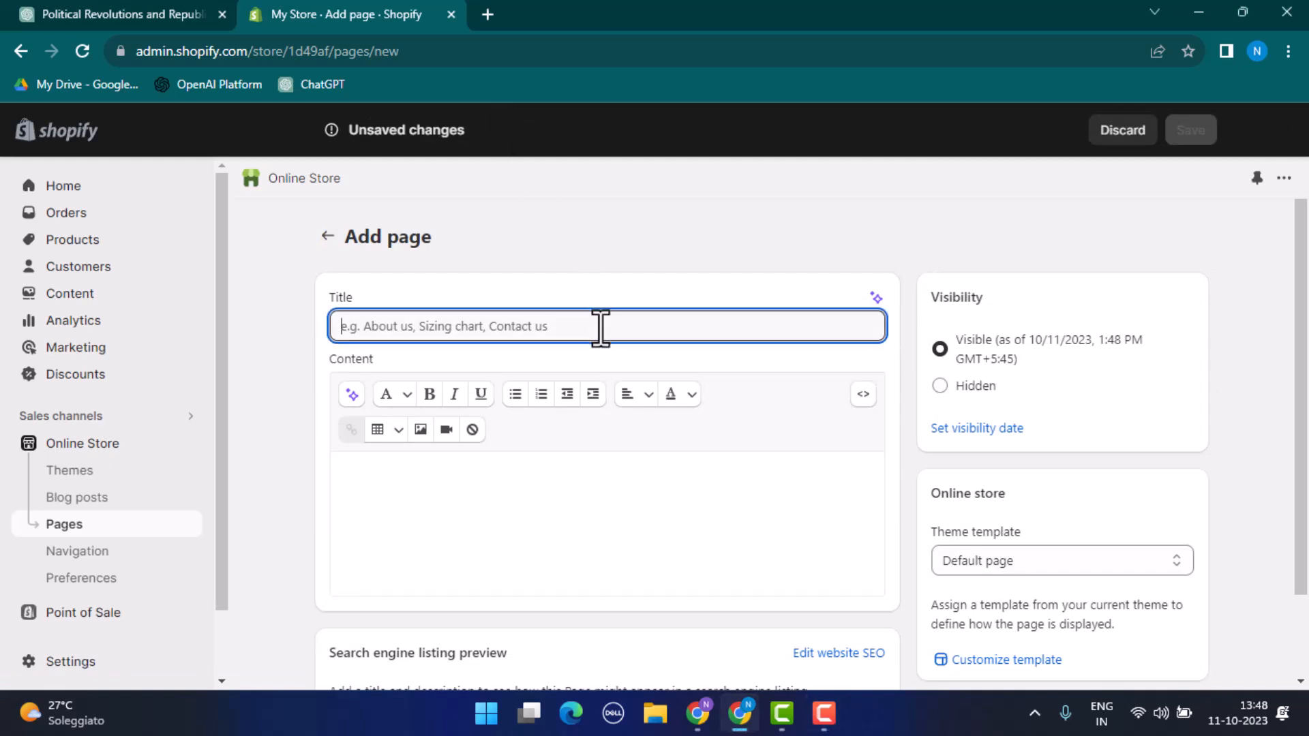
{"action": "type", "text": "Shoes"}
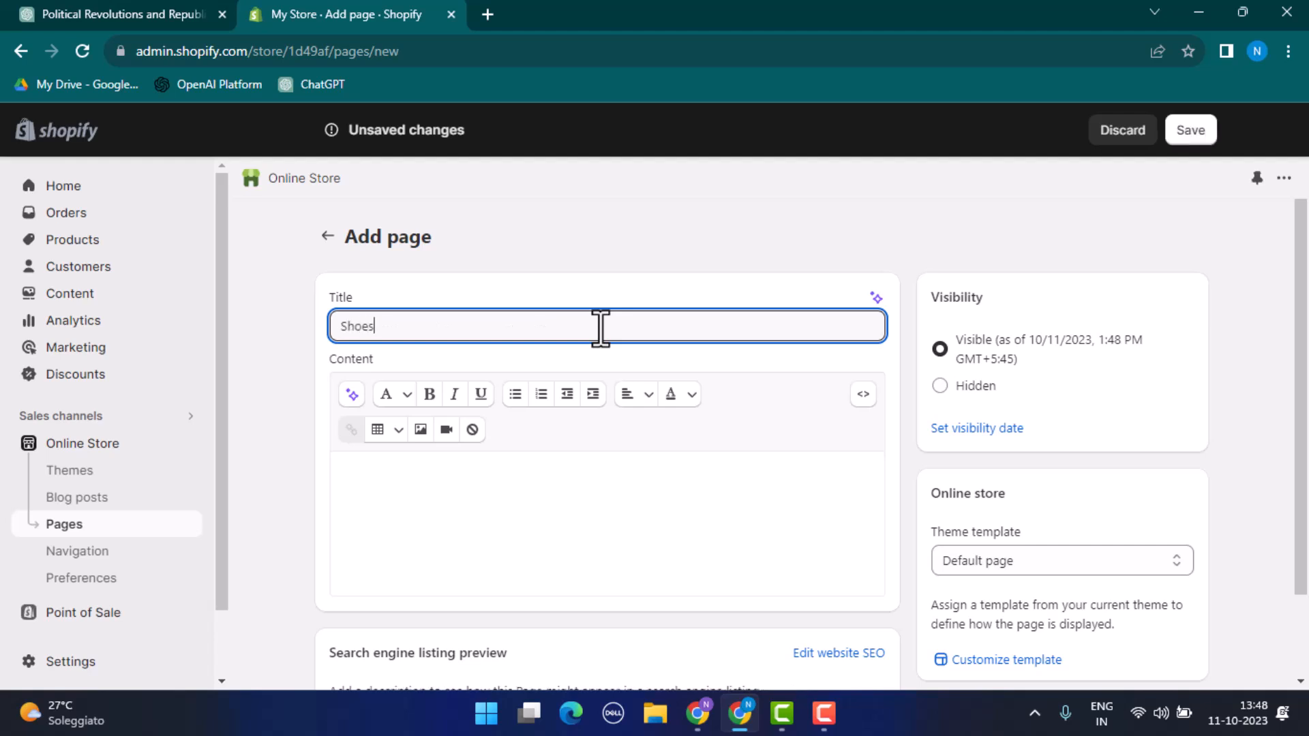
Step: Set the page's search engine description to "Hand made shoes crafted with wooden sole." and save the page
{"action": "scroll", "coordinate": [590, 330], "scroll_direction": "down", "scroll_amount": 2}
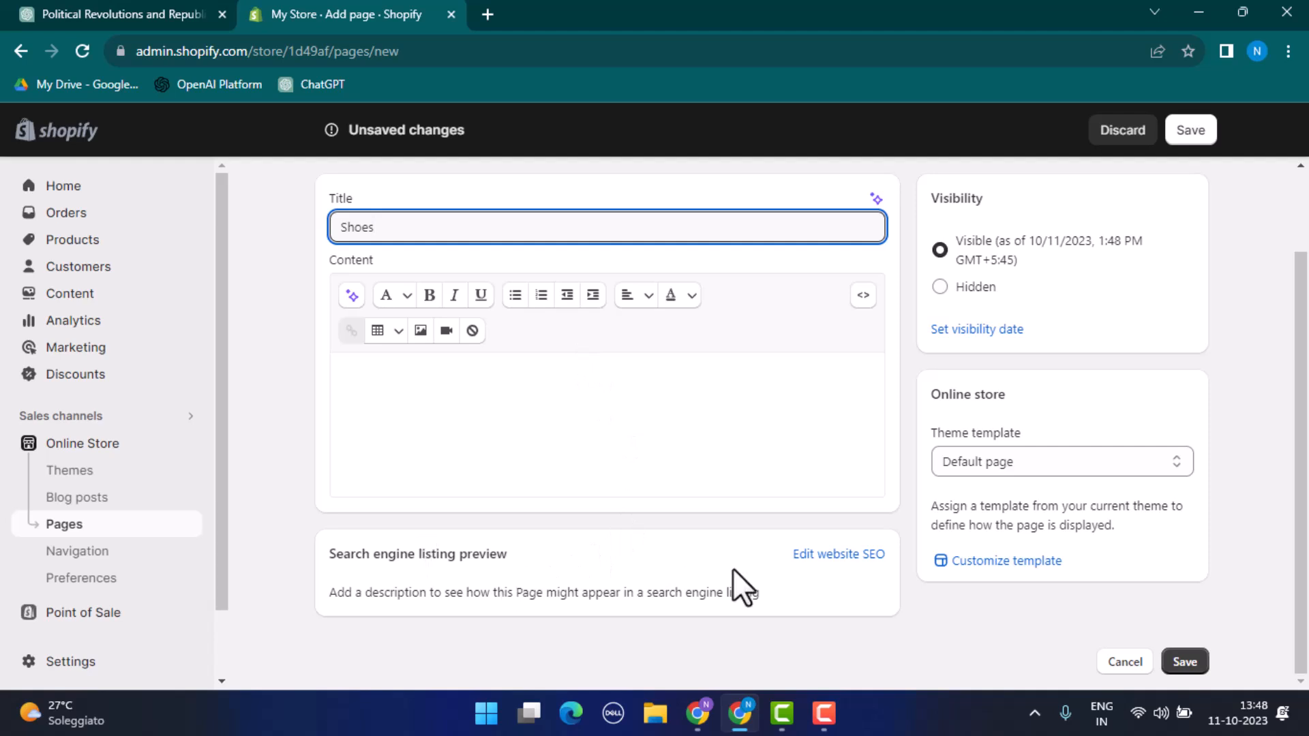
{"action": "left_click", "coordinate": [815, 558]}
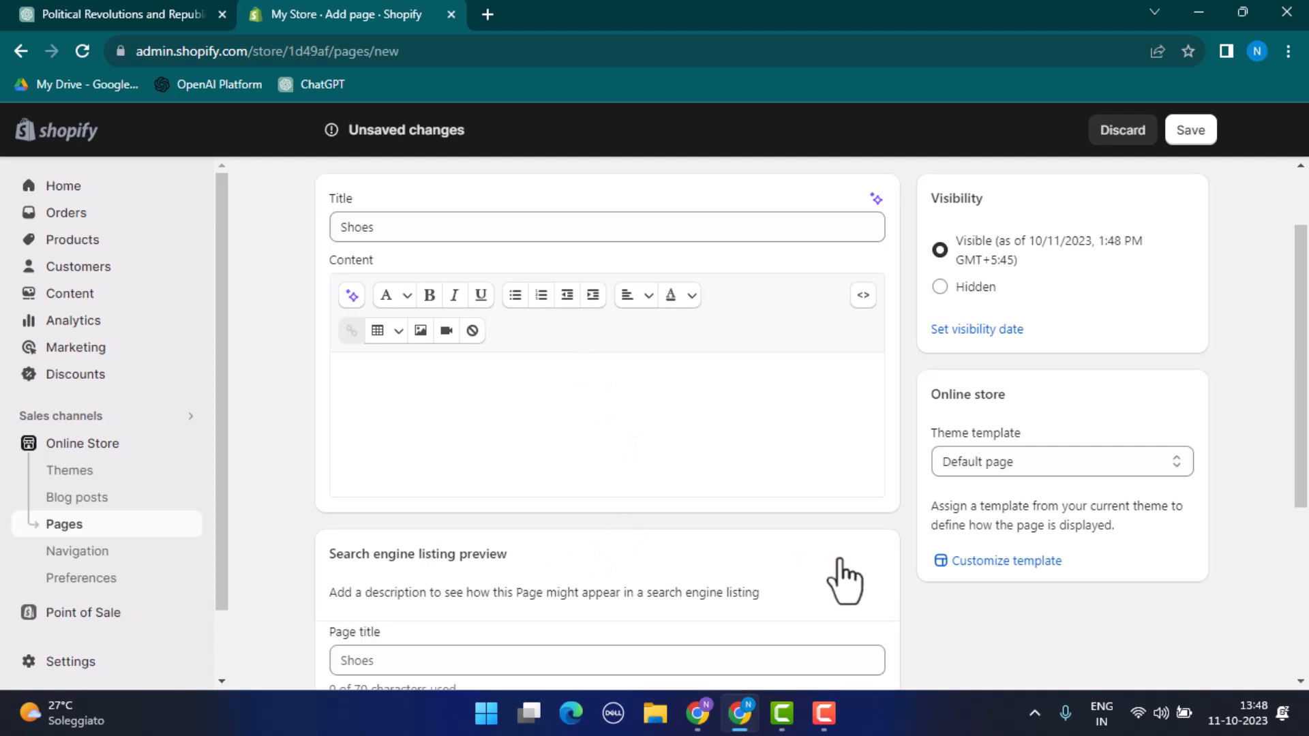
{"action": "scroll", "coordinate": [834, 572], "scroll_direction": "down", "scroll_amount": 4}
{"action": "left_click", "coordinate": [396, 347]}
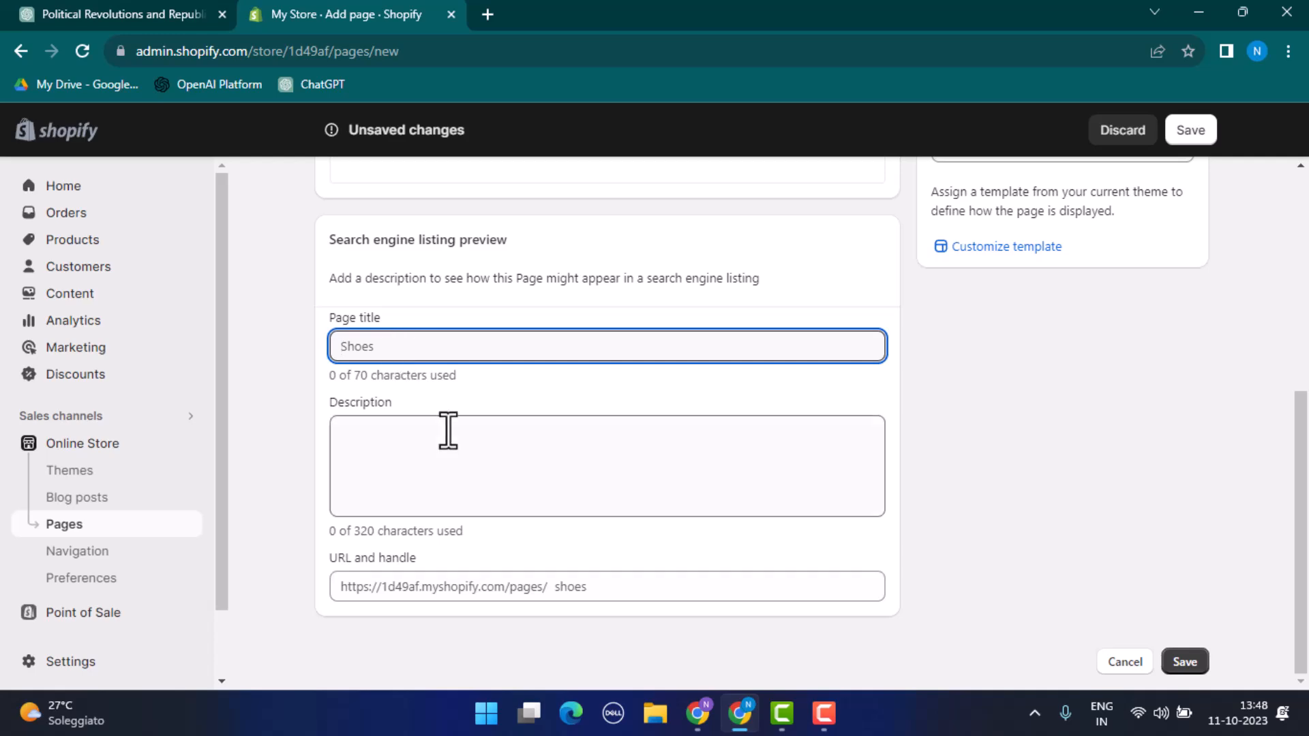
{"action": "scroll", "coordinate": [448, 430], "scroll_direction": "up", "scroll_amount": 5}
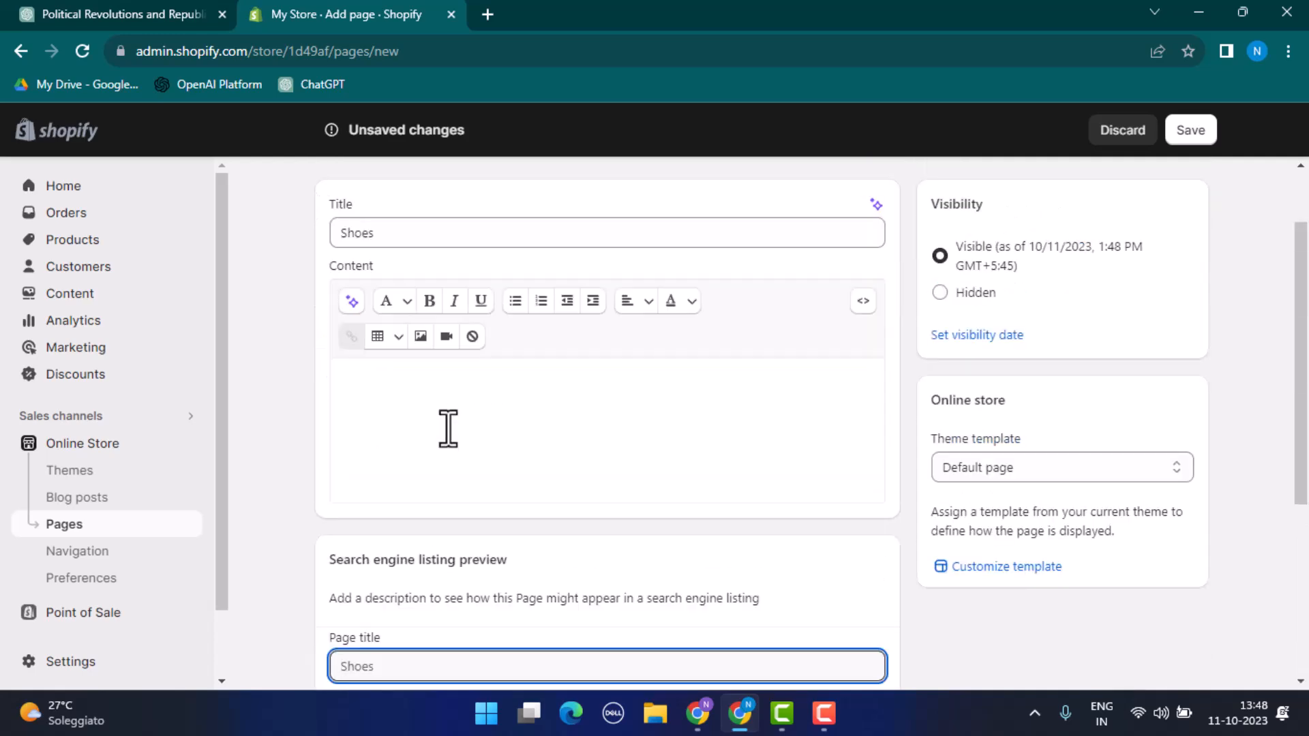
{"action": "scroll", "coordinate": [447, 431], "scroll_direction": "down", "scroll_amount": 5}
{"action": "left_click", "coordinate": [420, 458]}
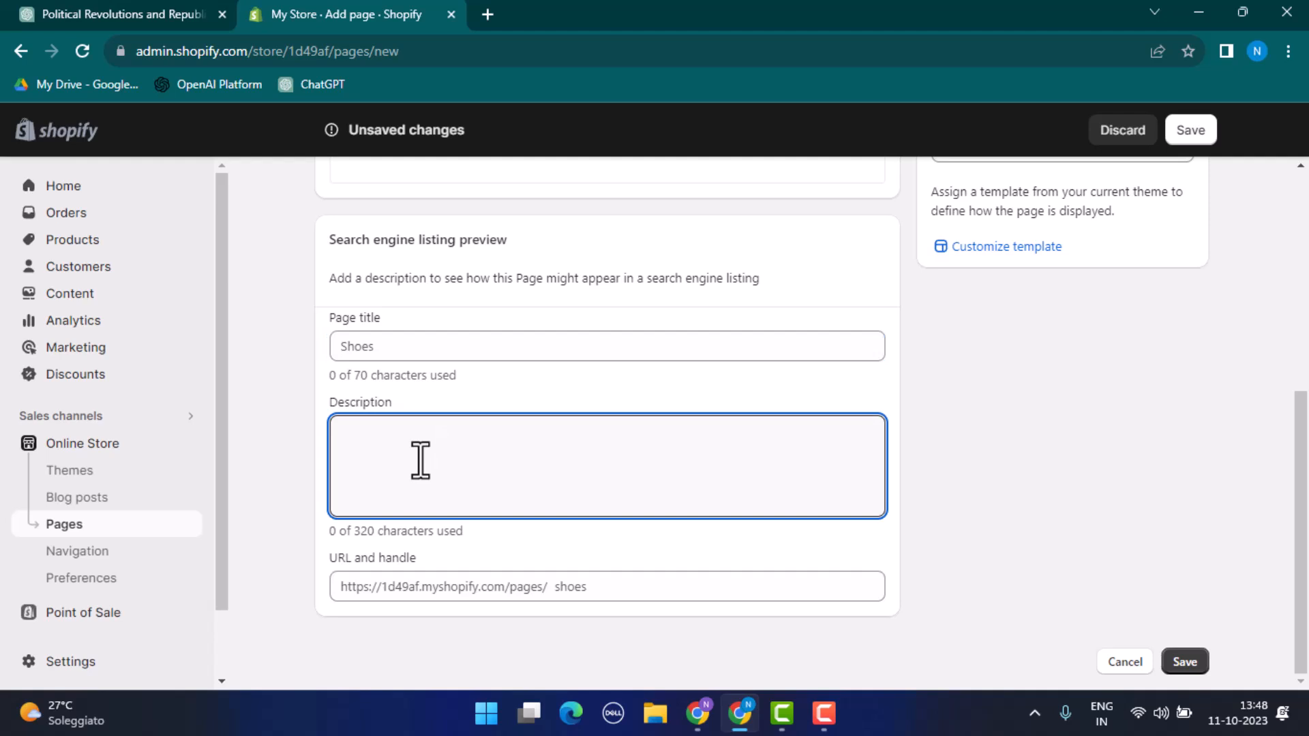
{"action": "type", "text": "Hand made shoes crafted with hooden sole."}
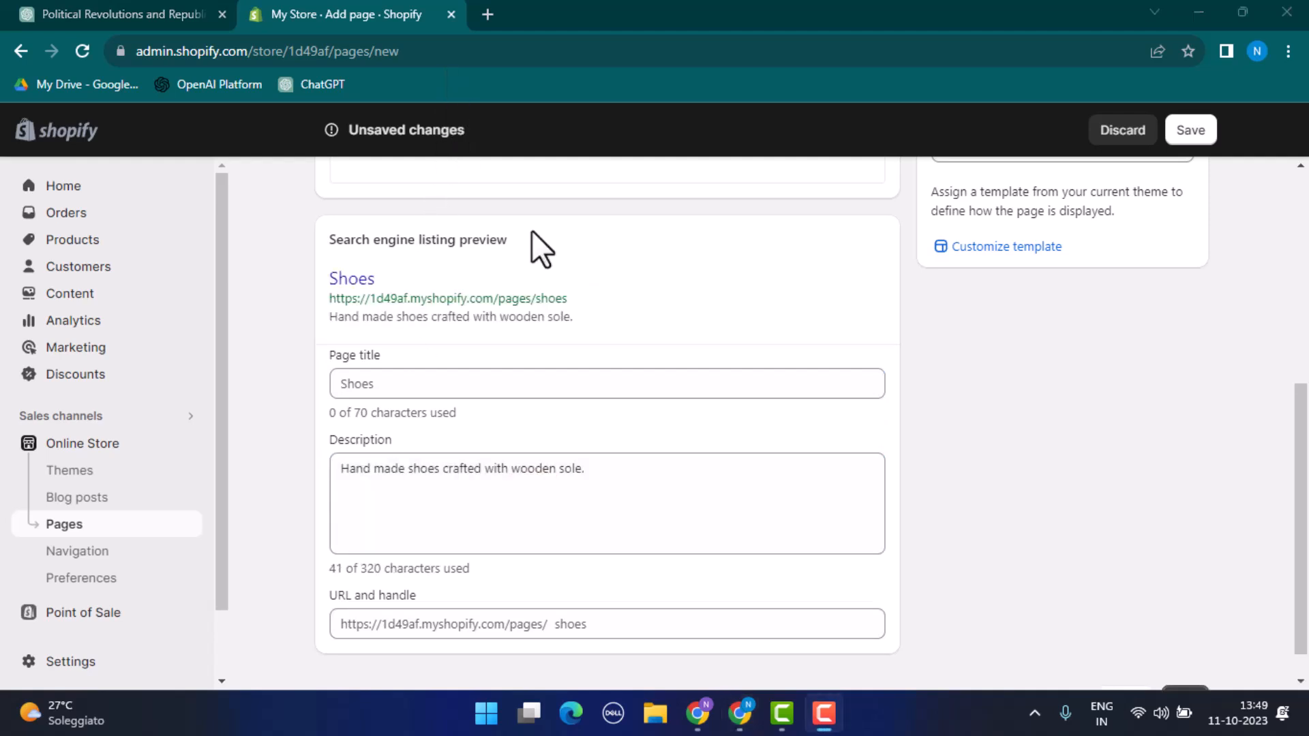
{"action": "scroll", "coordinate": [615, 345], "scroll_direction": "down", "scroll_amount": 1}
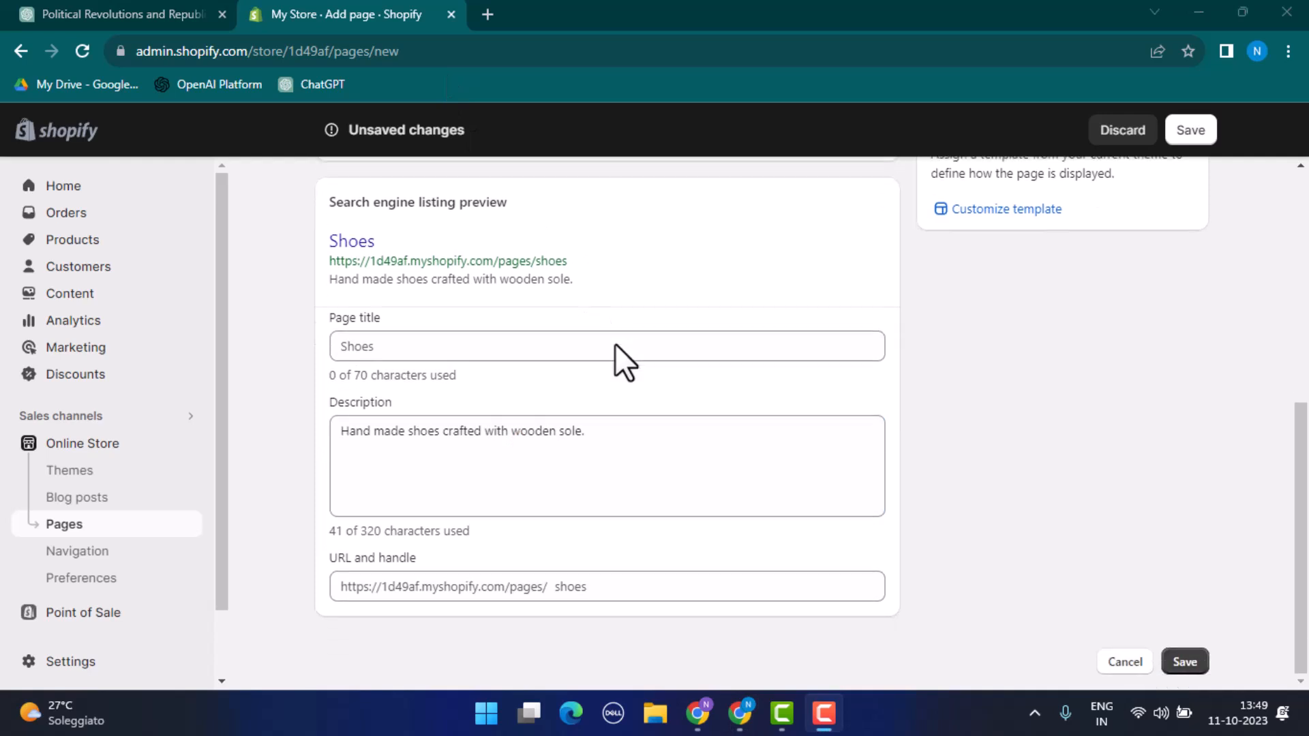
{"action": "left_click", "coordinate": [1185, 663]}
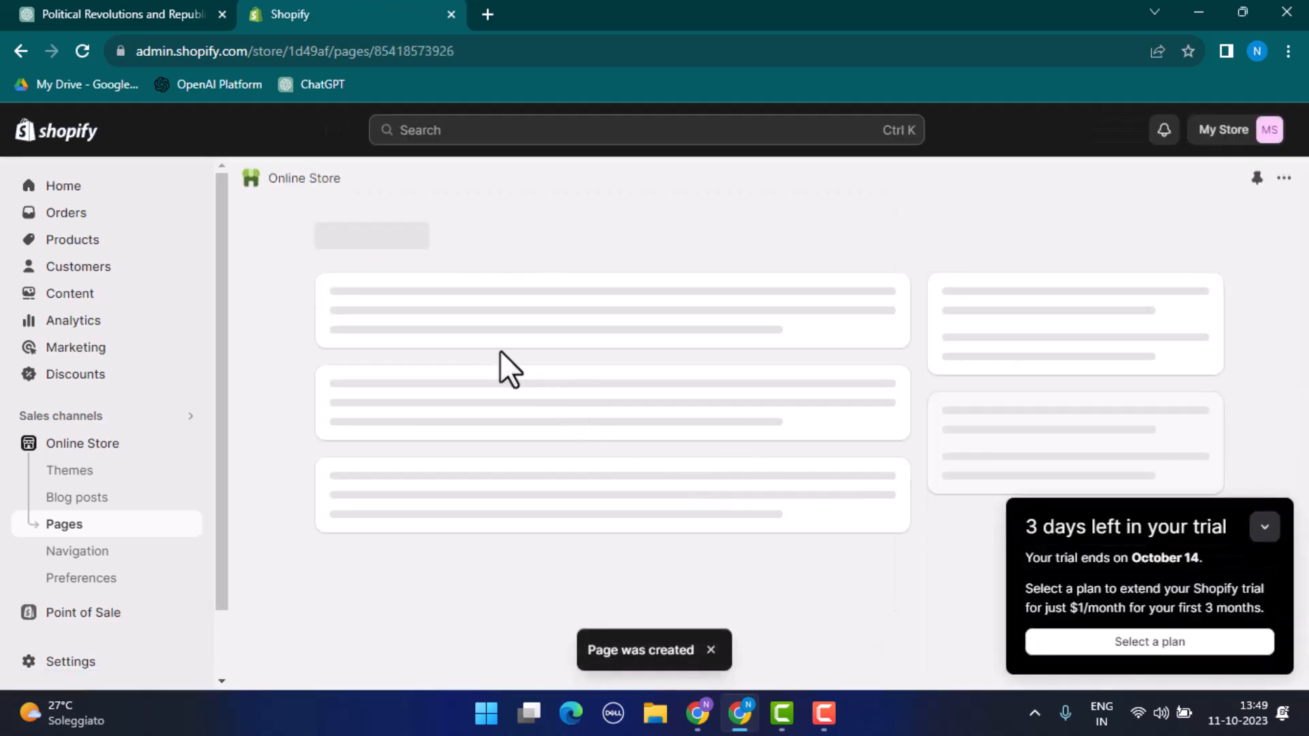
Step: Duplicate the saved Shoes page under the name "Copy of Shoes"
{"action": "scroll", "coordinate": [560, 368], "scroll_direction": "down", "scroll_amount": 8}
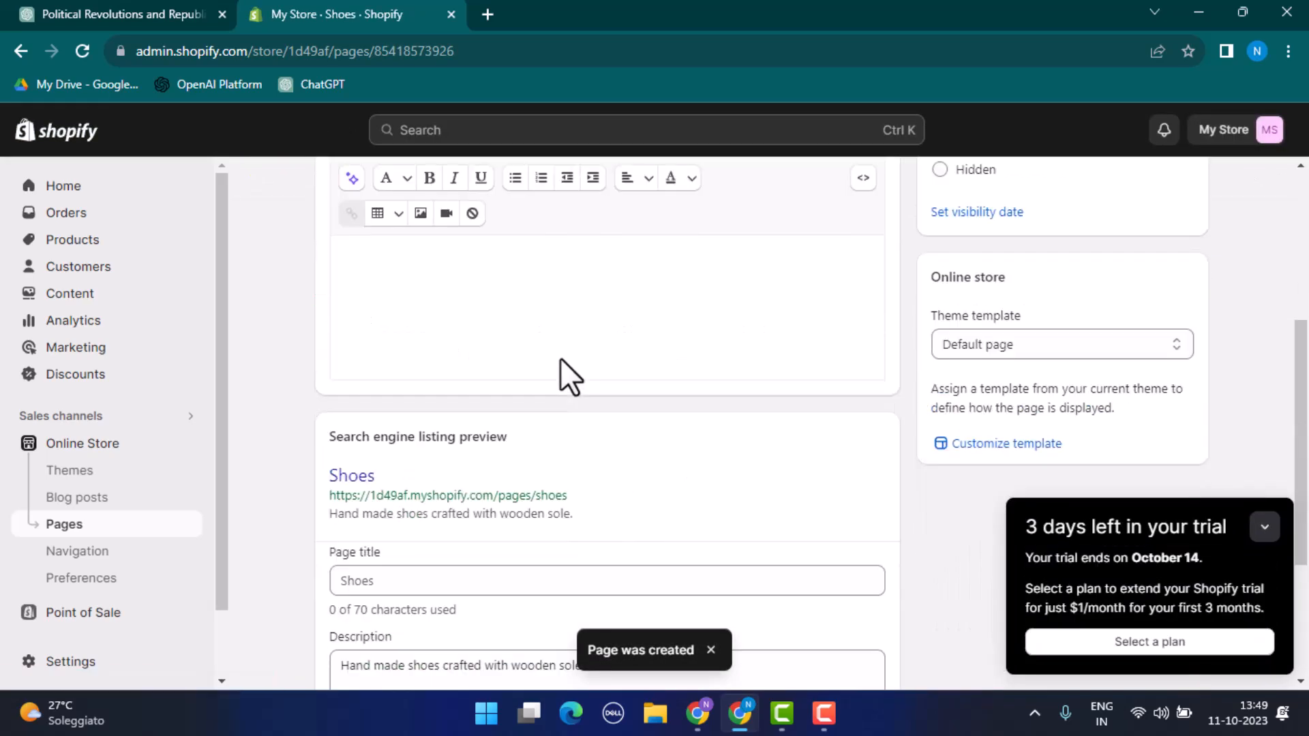
{"action": "left_click_drag", "start_coordinate": [573, 261], "coordinate": [330, 263]}
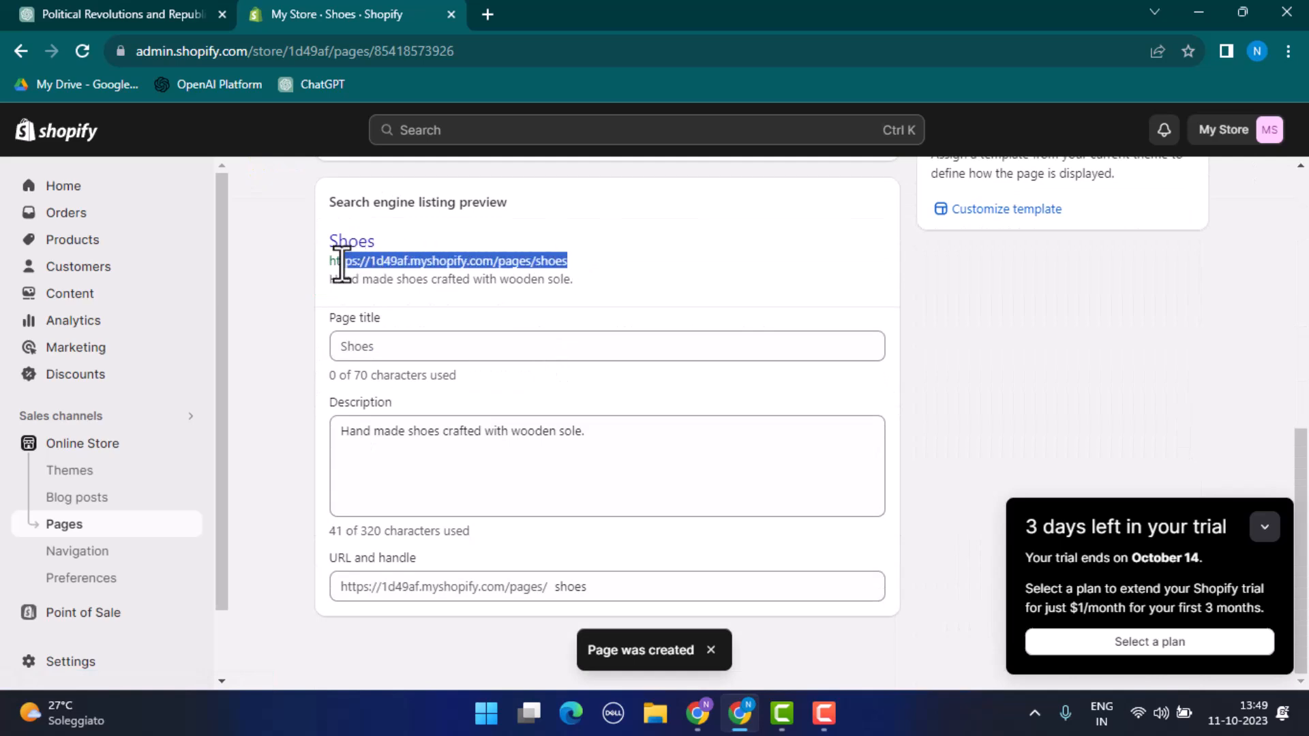
{"action": "scroll", "coordinate": [493, 312], "scroll_direction": "up", "scroll_amount": 1}
{"action": "scroll", "coordinate": [493, 312], "scroll_direction": "up", "scroll_amount": 8}
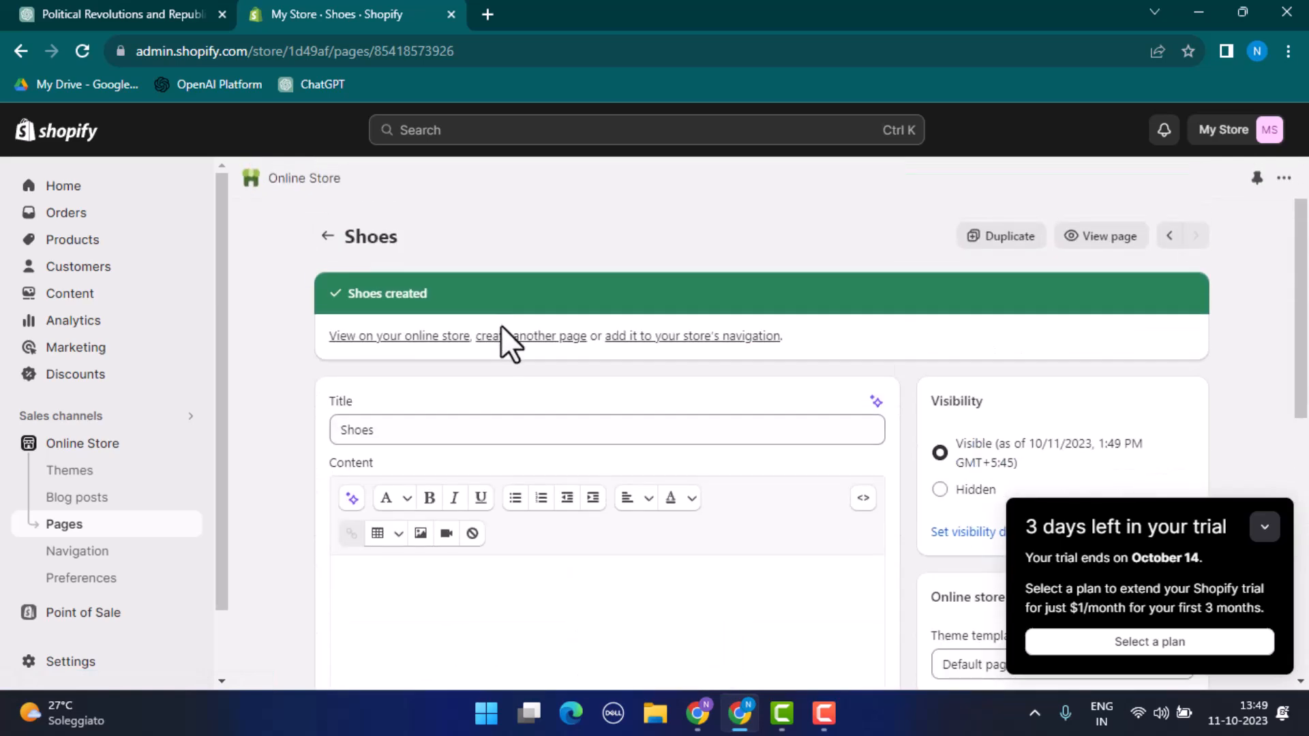
{"action": "scroll", "coordinate": [734, 357], "scroll_direction": "down", "scroll_amount": 5}
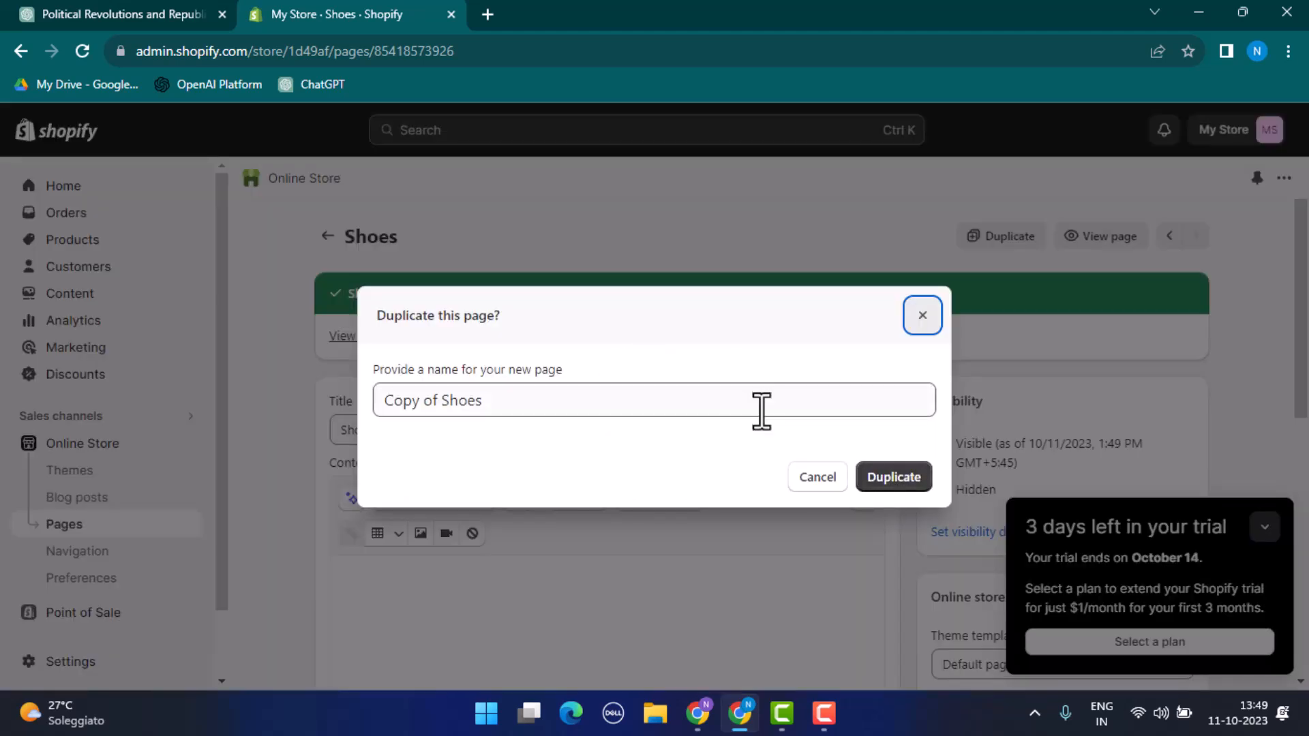
{"action": "left_click", "coordinate": [881, 475]}
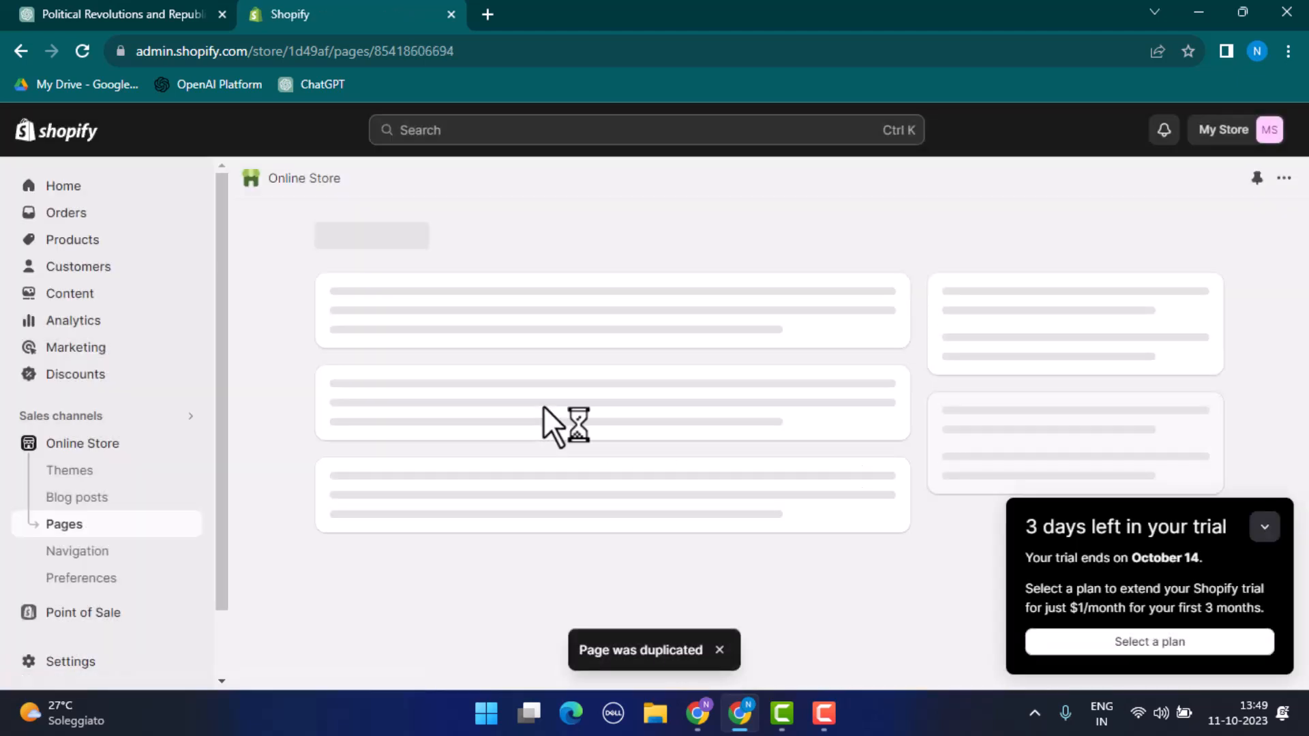
Step: Change the duplicated page's title to "Vase"
{"action": "left_click_drag", "start_coordinate": [518, 427], "coordinate": [314, 444]}
{"action": "key", "text": "BackSpace"}
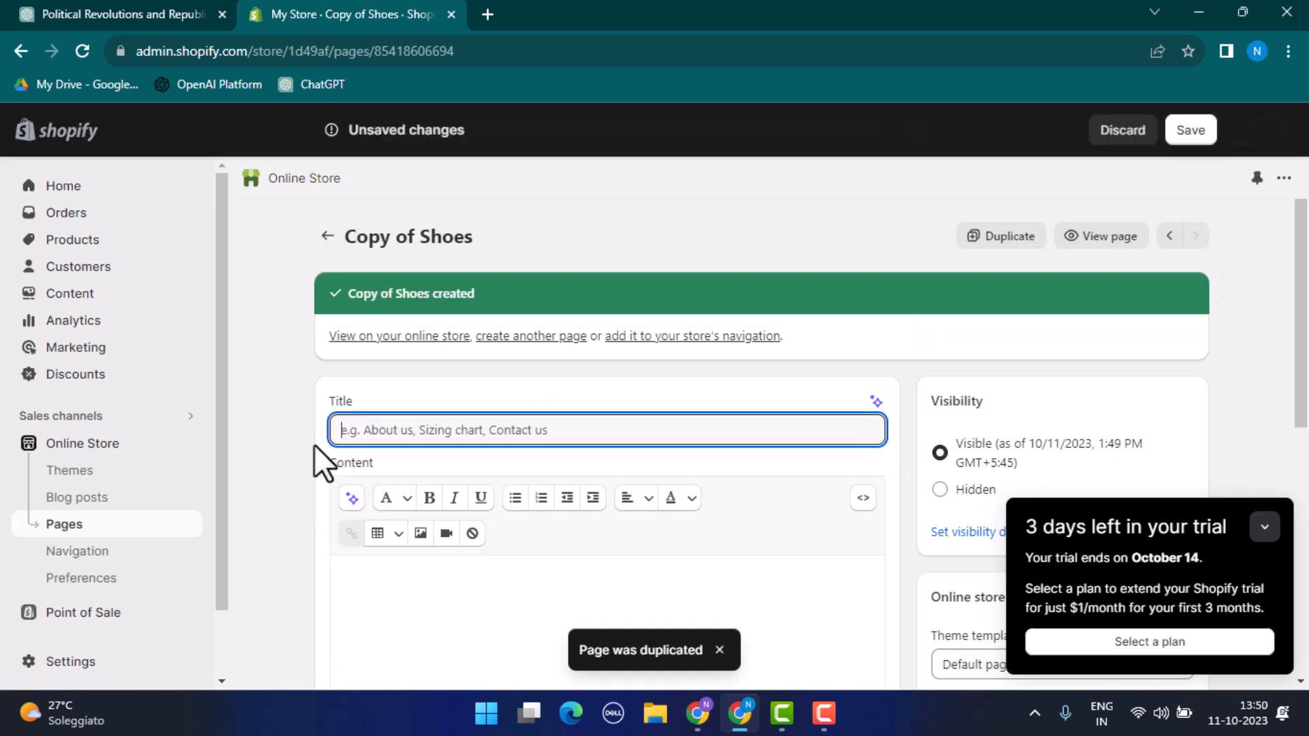
{"action": "type", "text": "Vasa"}
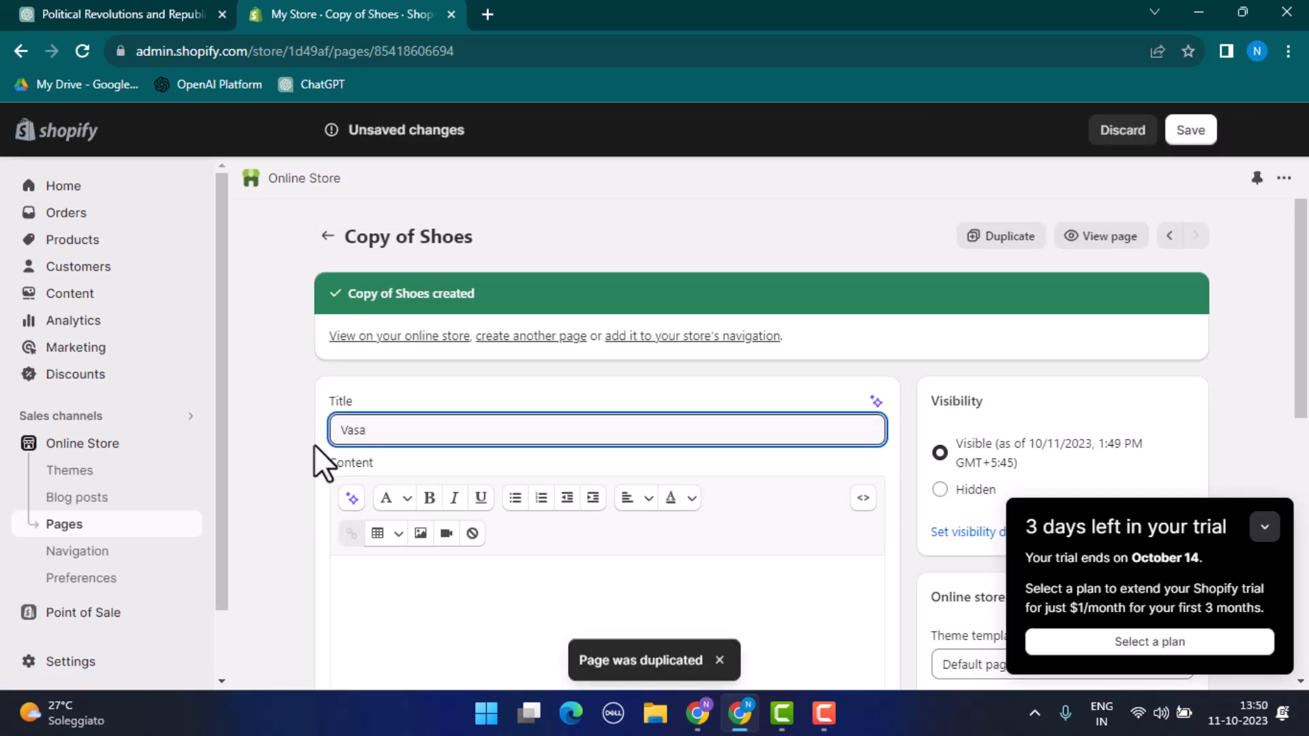
{"action": "type", "text": "e"}
Step: Replace the duplicated page's search engine description with "Mud vase with needle on it" and save the page
{"action": "scroll", "coordinate": [403, 396], "scroll_direction": "down", "scroll_amount": 8}
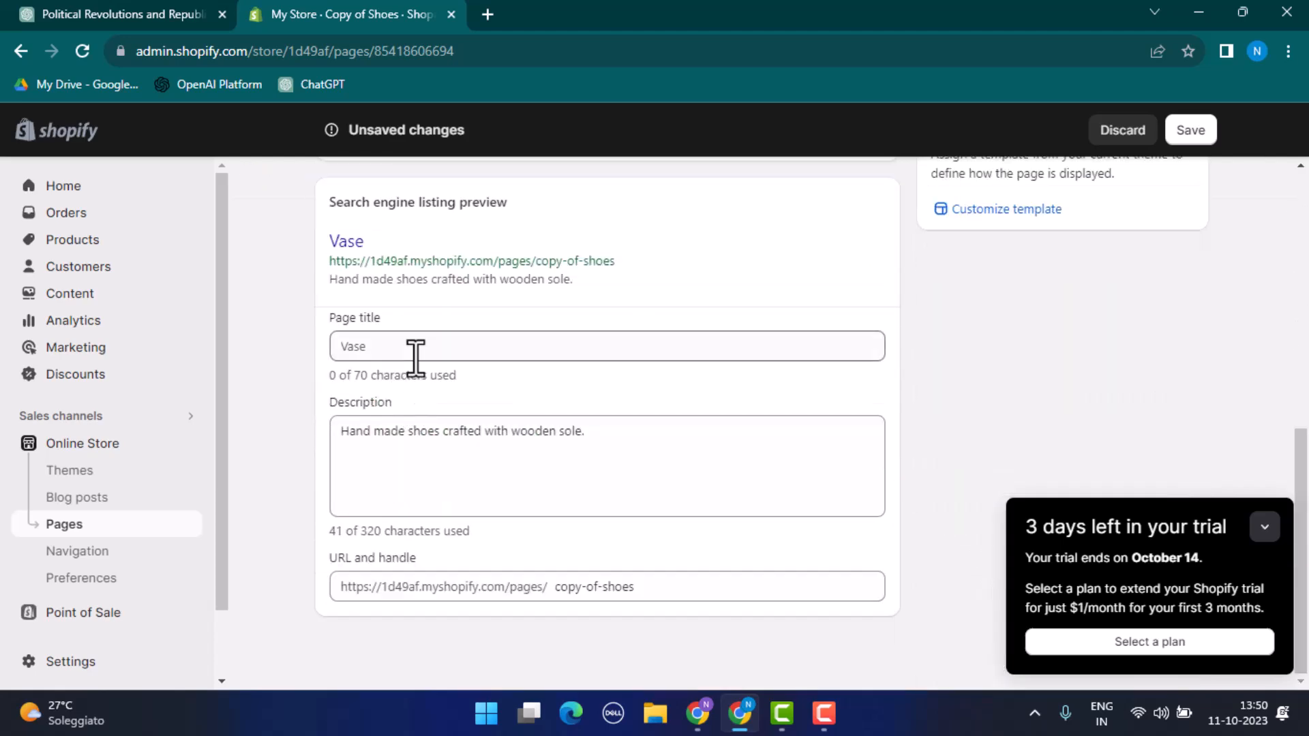
{"action": "triple_click", "coordinate": [341, 445]}
{"action": "type", "text": "Mud vase with needle on it"}
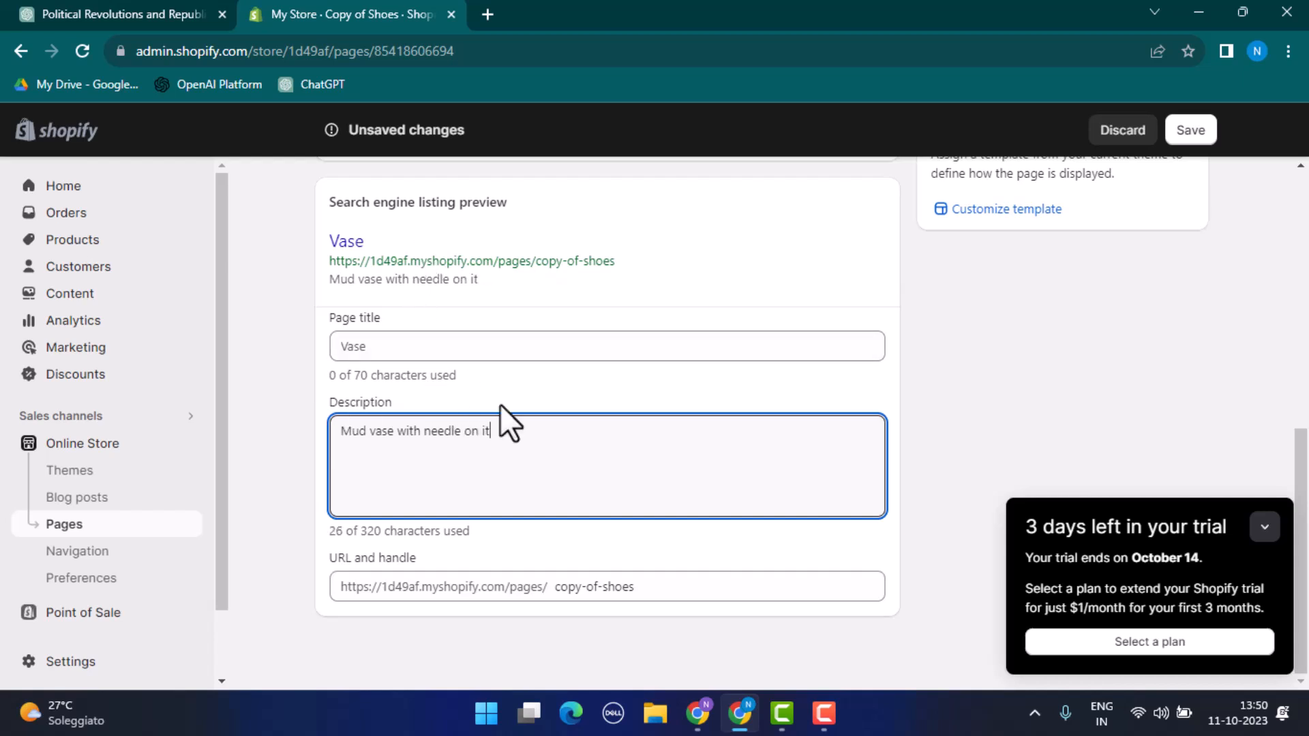
{"action": "left_click", "coordinate": [1176, 645]}
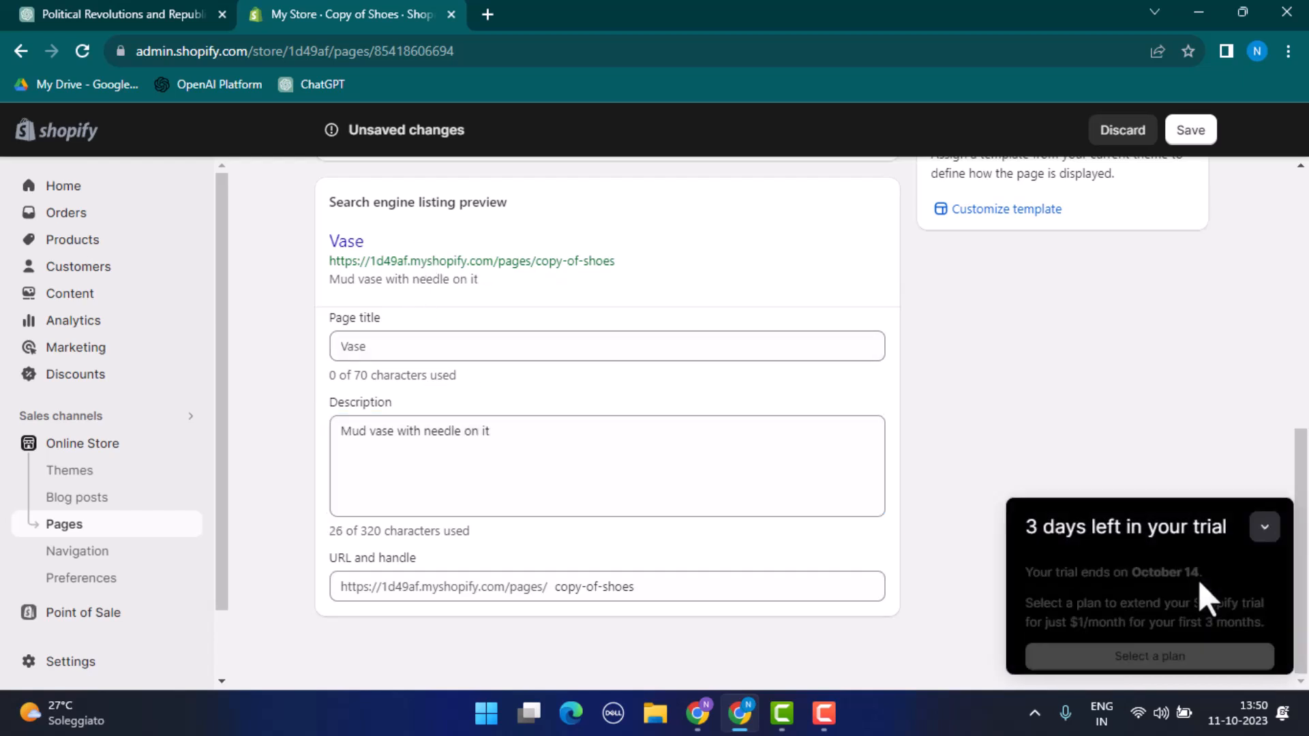
{"action": "left_click", "coordinate": [1263, 527]}
{"action": "left_click_drag", "start_coordinate": [1306, 614], "coordinate": [1197, 633]}
{"action": "left_click", "coordinate": [1198, 635]}
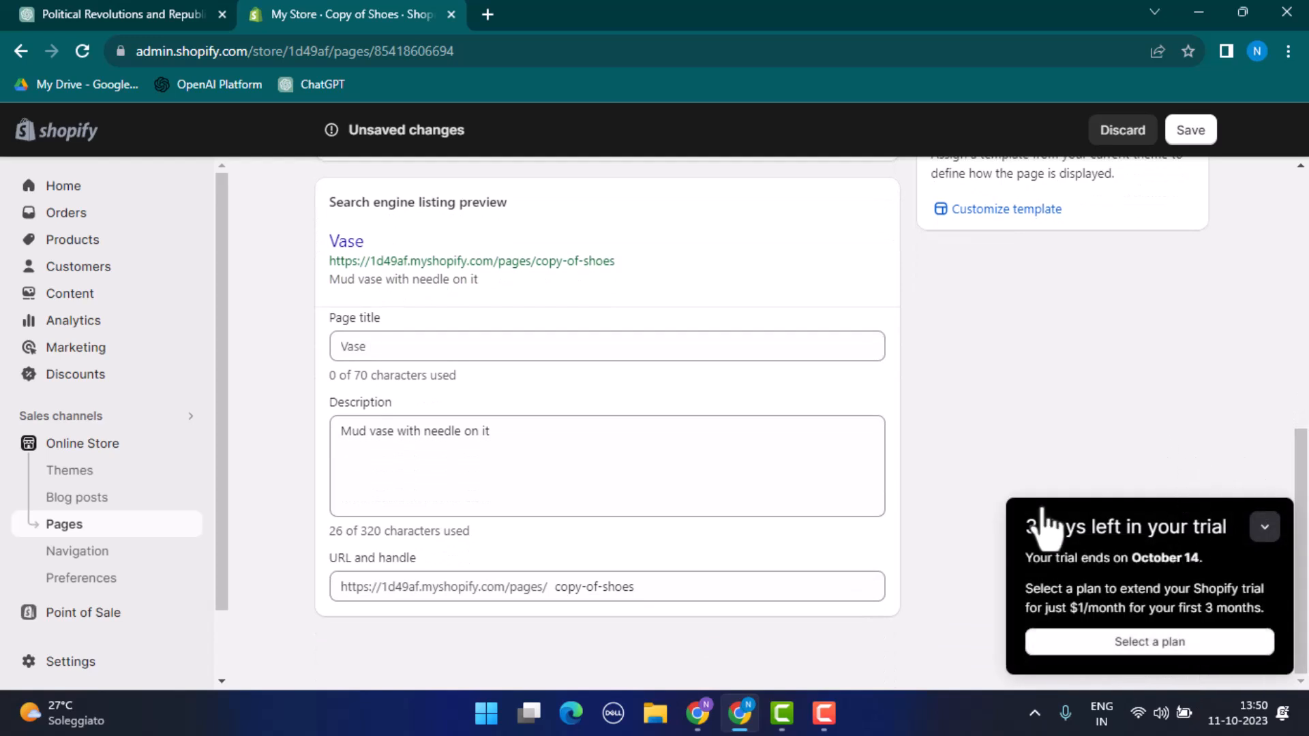
{"action": "key", "text": "ctrl+s"}
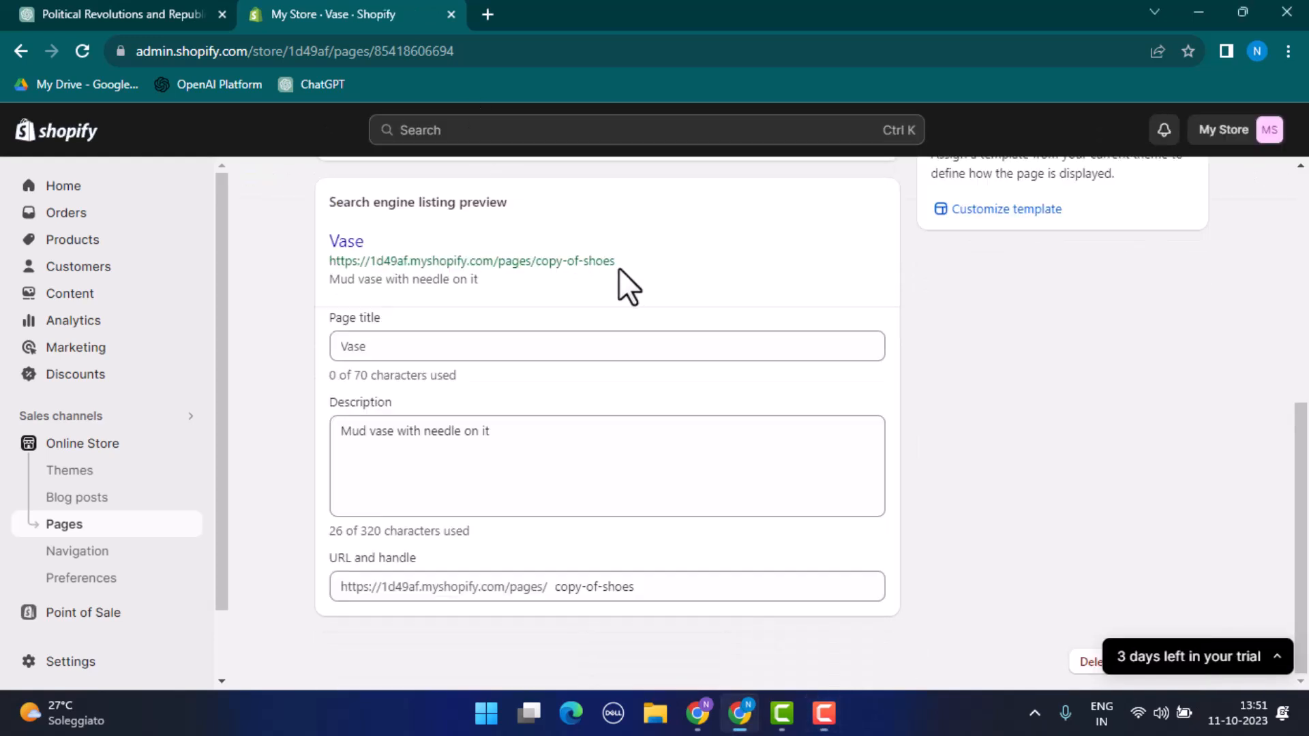
Step: Check the Vase page's URL in the search listing preview and review the store's list of pages
{"action": "triple_click", "coordinate": [296, 280]}
{"action": "triple_click", "coordinate": [298, 265]}
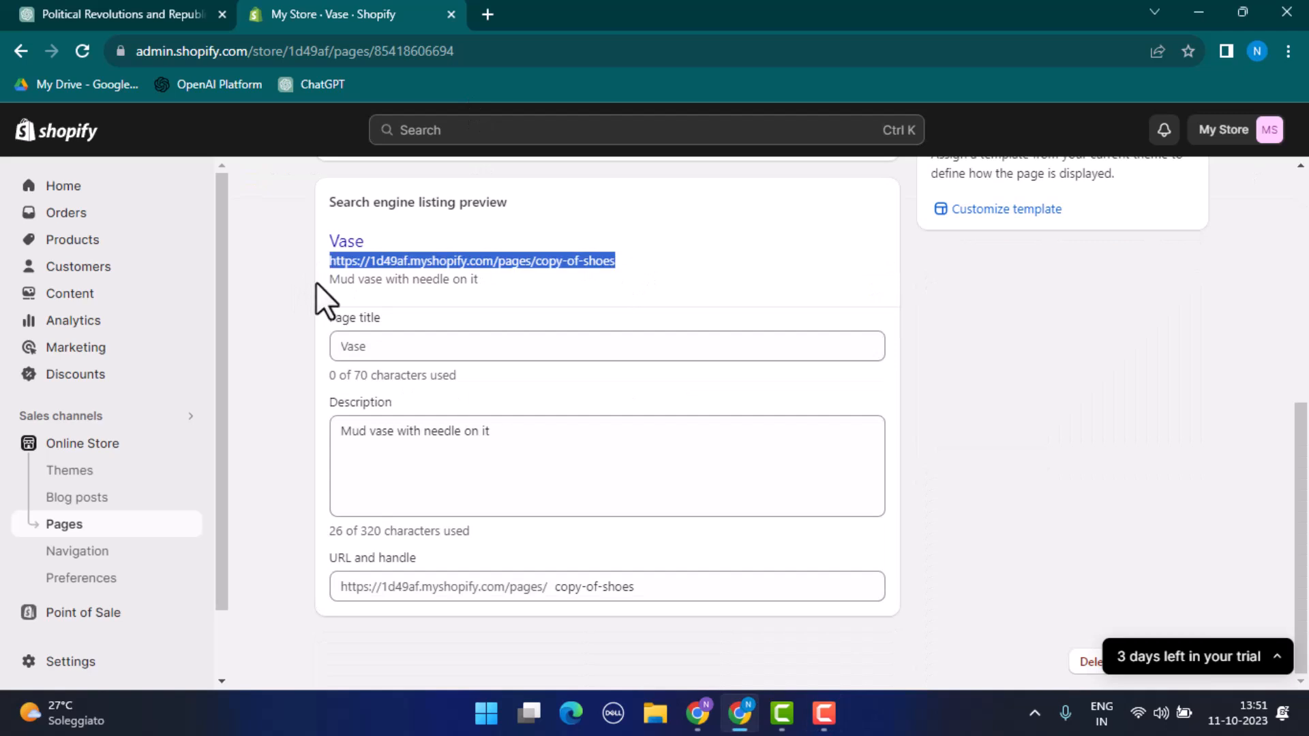
{"action": "left_click", "coordinate": [140, 554]}
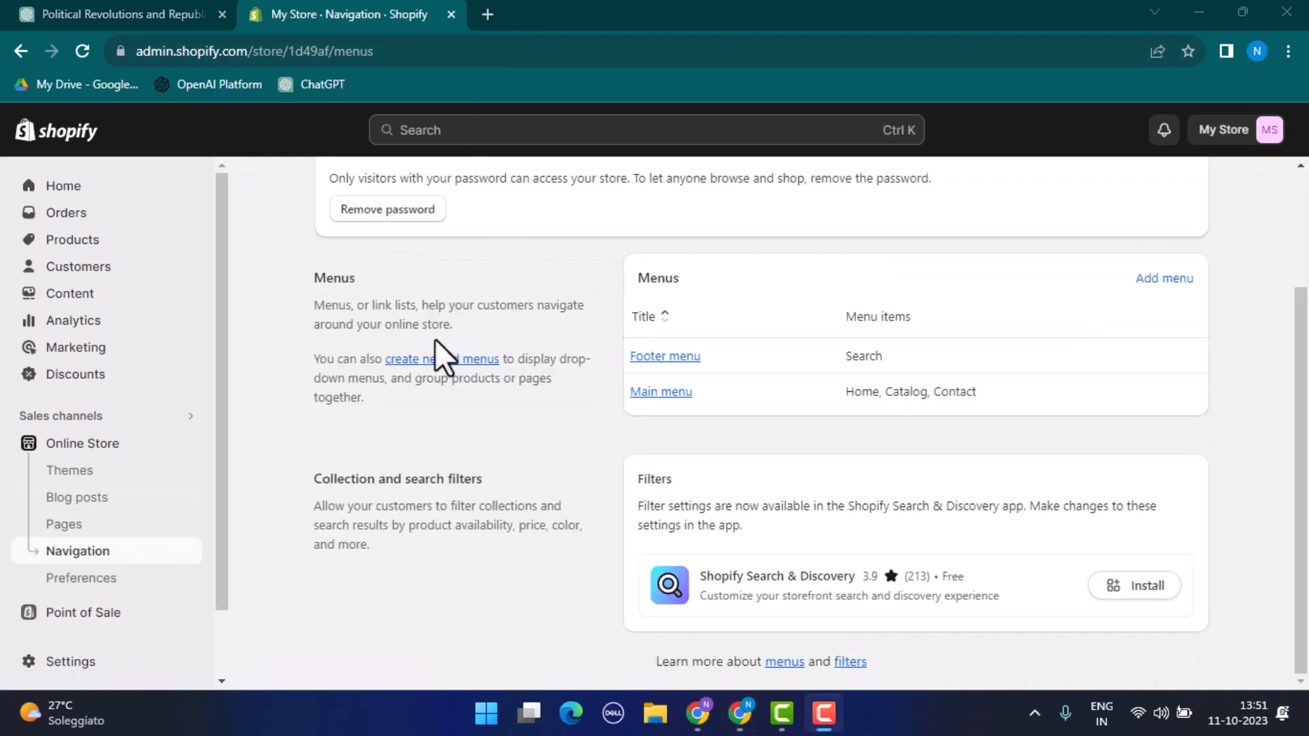
{"action": "left_click", "coordinate": [107, 528]}
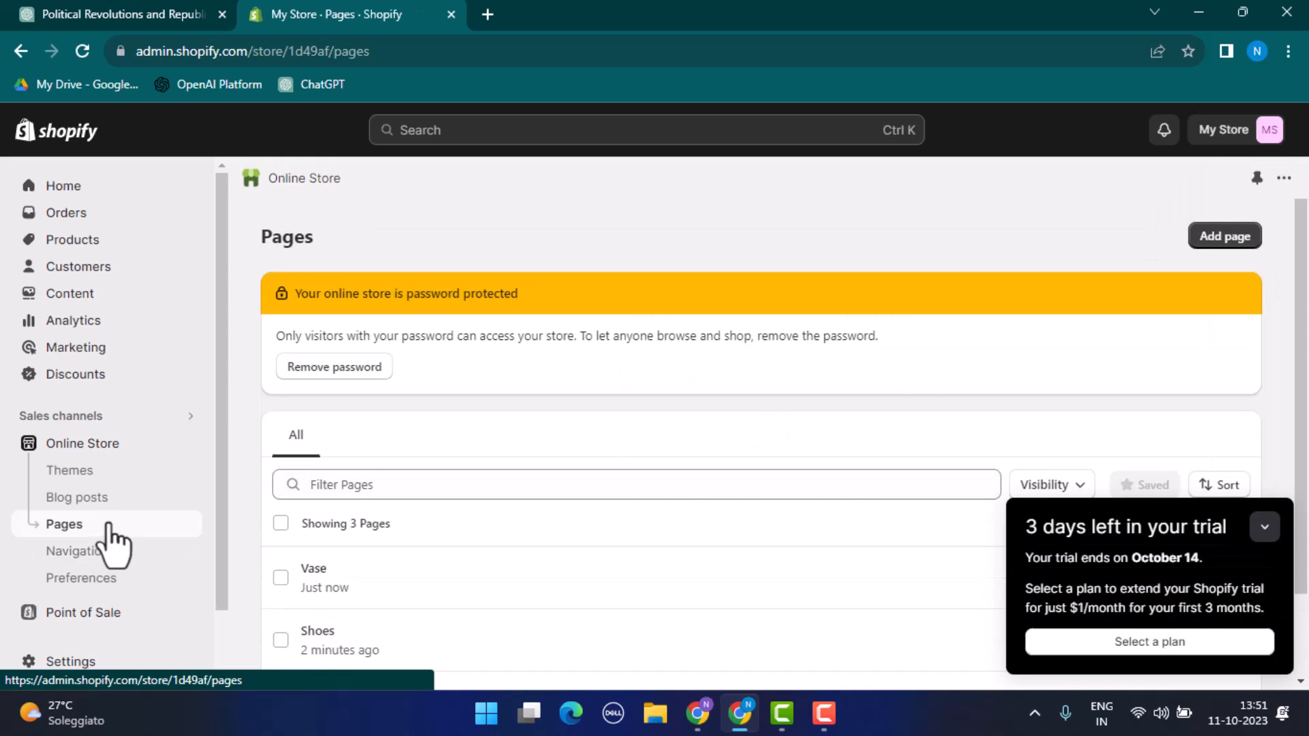
{"action": "scroll", "coordinate": [399, 538], "scroll_direction": "down", "scroll_amount": 1}
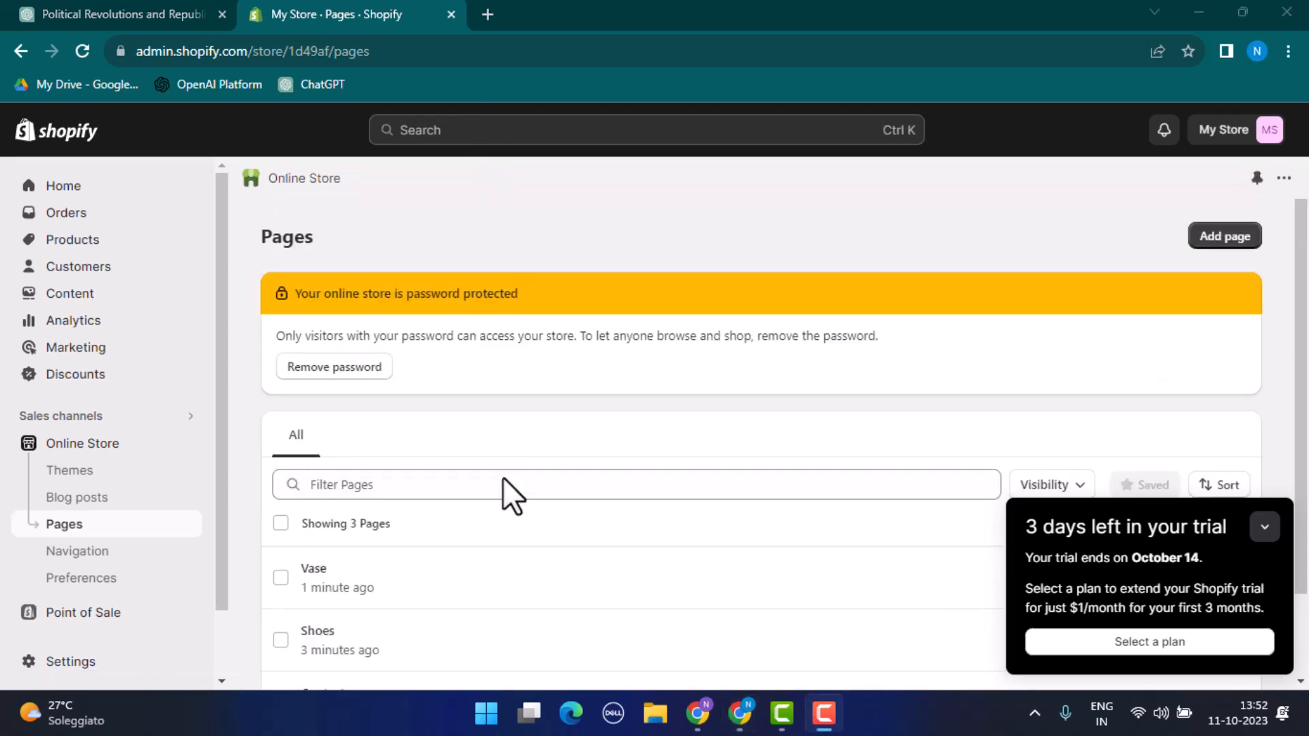
Step: Open the store's main menu in the navigation settings and start a new menu item named "Shoes"
{"action": "left_click", "coordinate": [114, 556]}
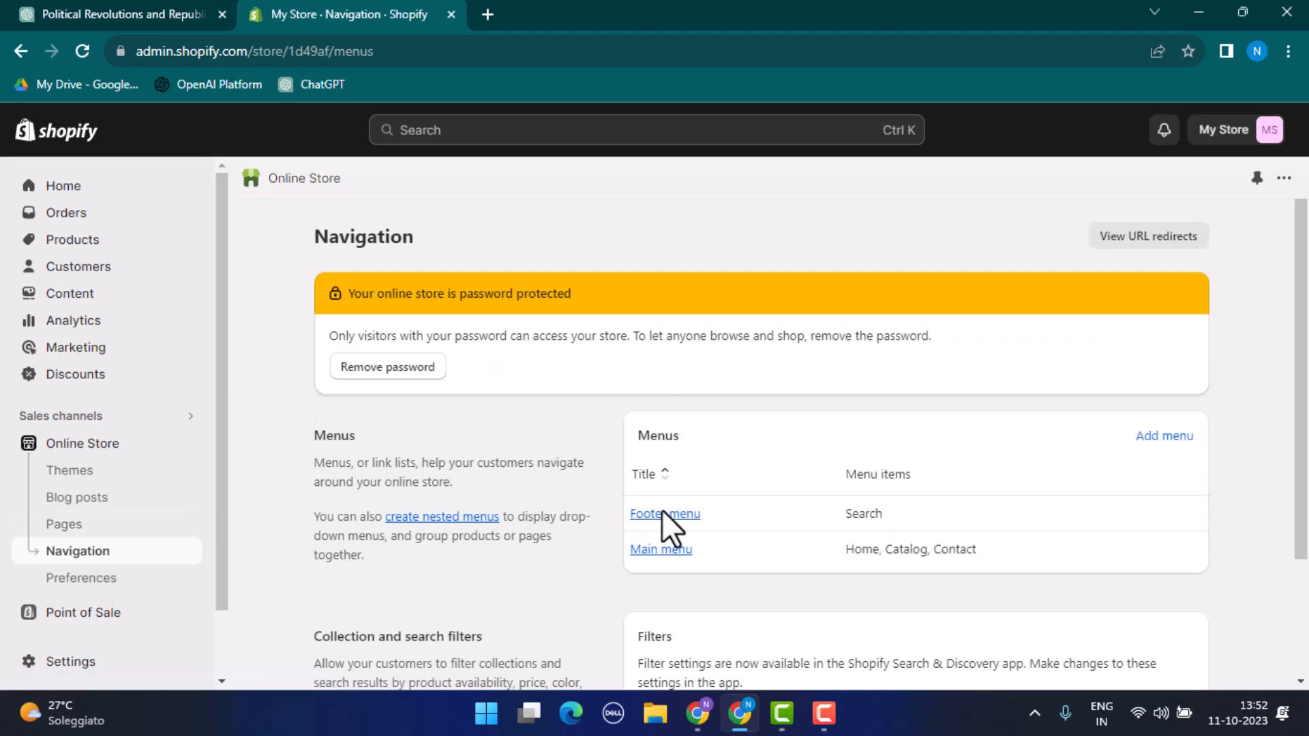
{"action": "left_click", "coordinate": [672, 551]}
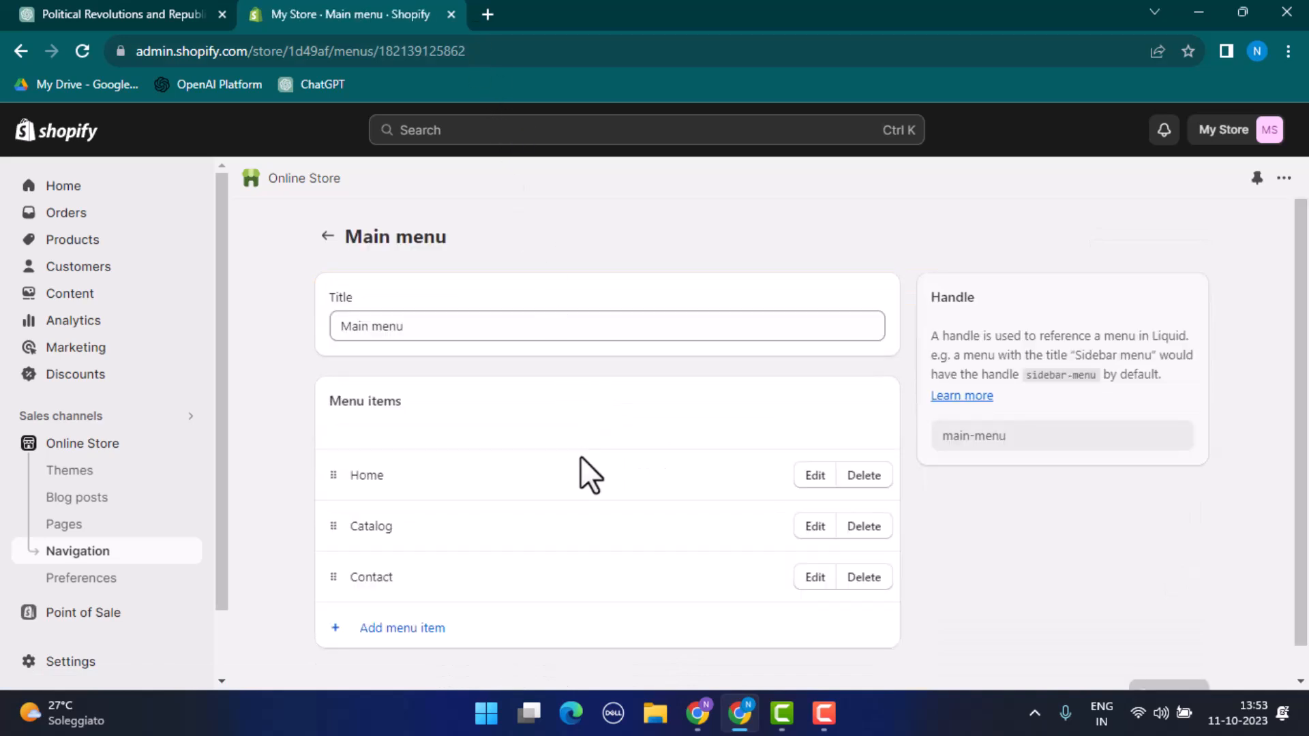
{"action": "left_click", "coordinate": [402, 627]}
{"action": "left_click", "coordinate": [1009, 262]}
{"action": "type", "text": "Shoes"}
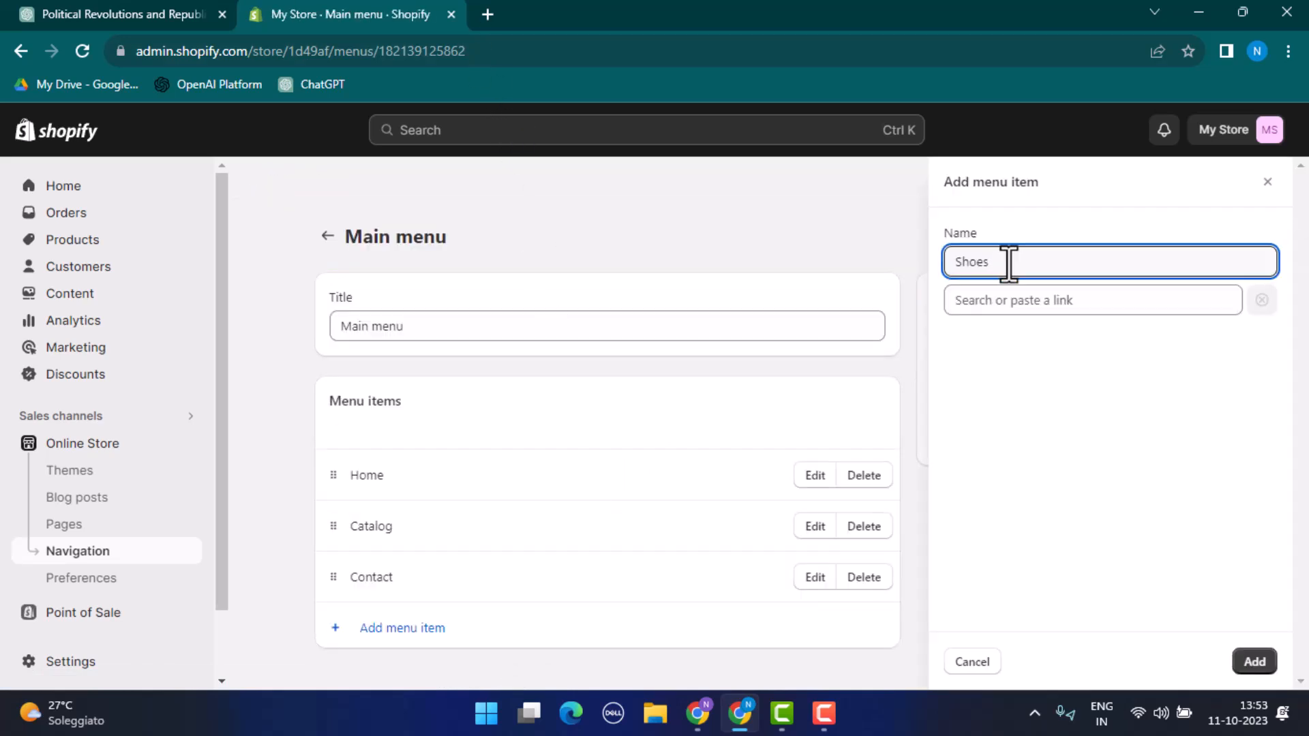
Step: Link the new Shoes menu item to the home page and add it to the main menu
{"action": "left_click", "coordinate": [1041, 300]}
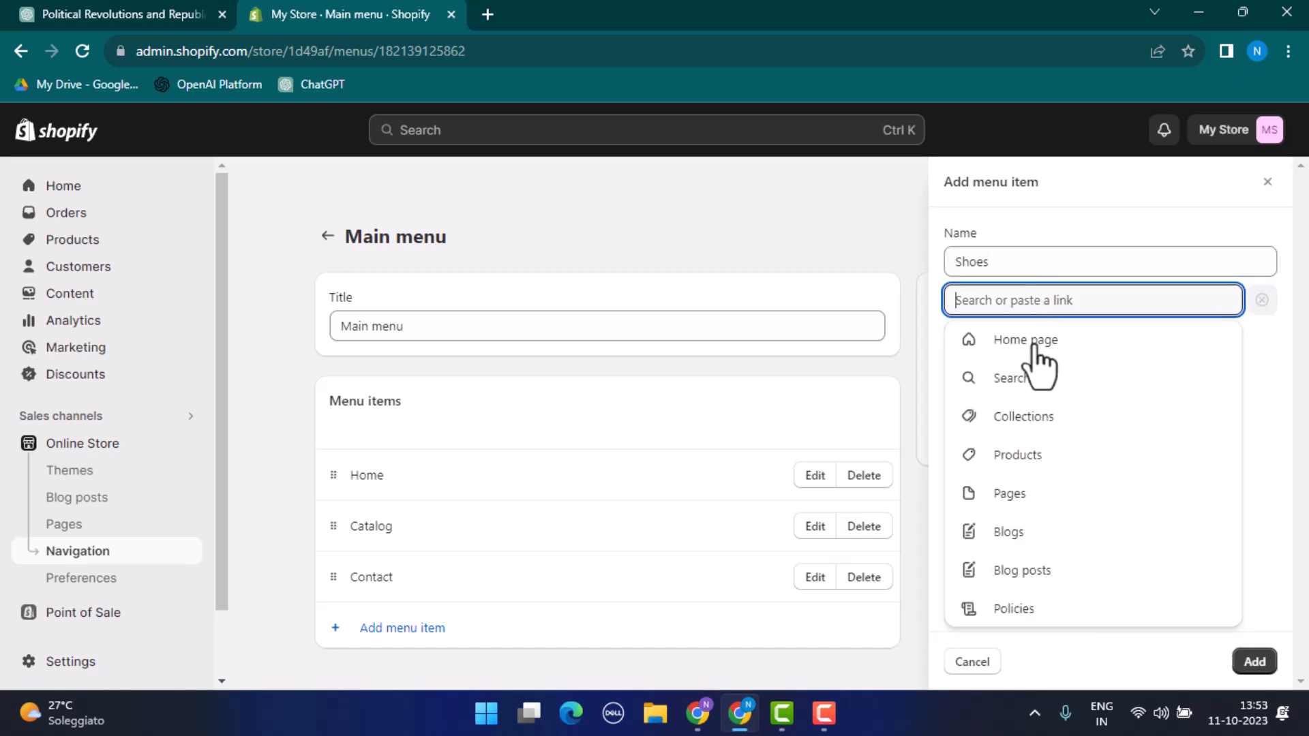
{"action": "left_click", "coordinate": [1264, 304]}
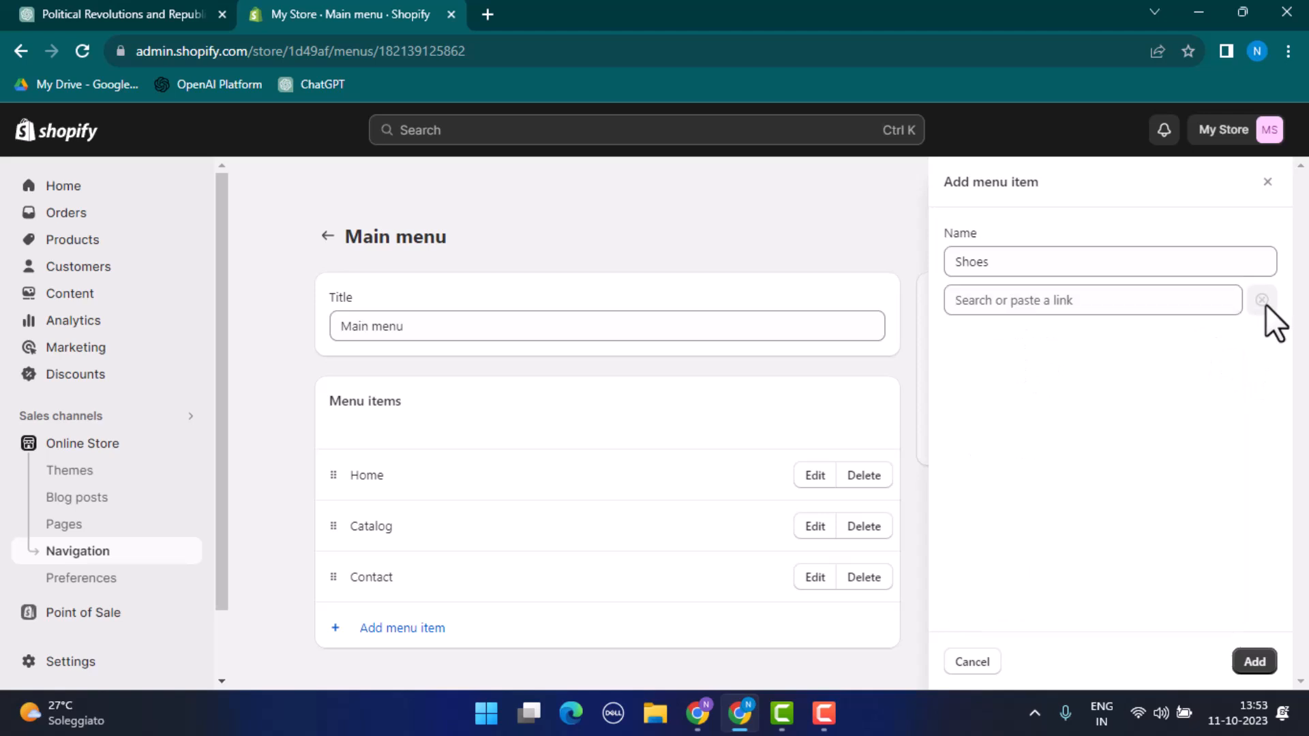
{"action": "left_click", "coordinate": [1022, 303]}
{"action": "left_click", "coordinate": [1014, 346]}
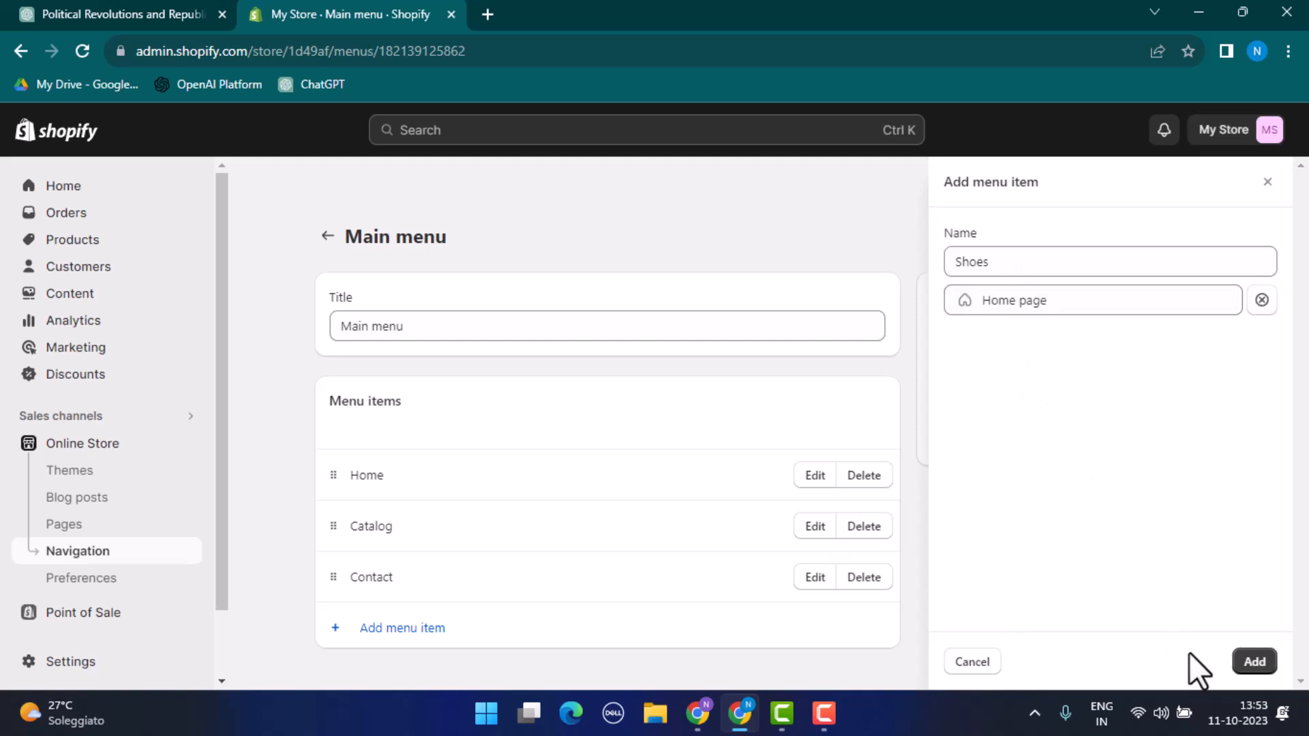
{"action": "left_click", "coordinate": [1255, 661]}
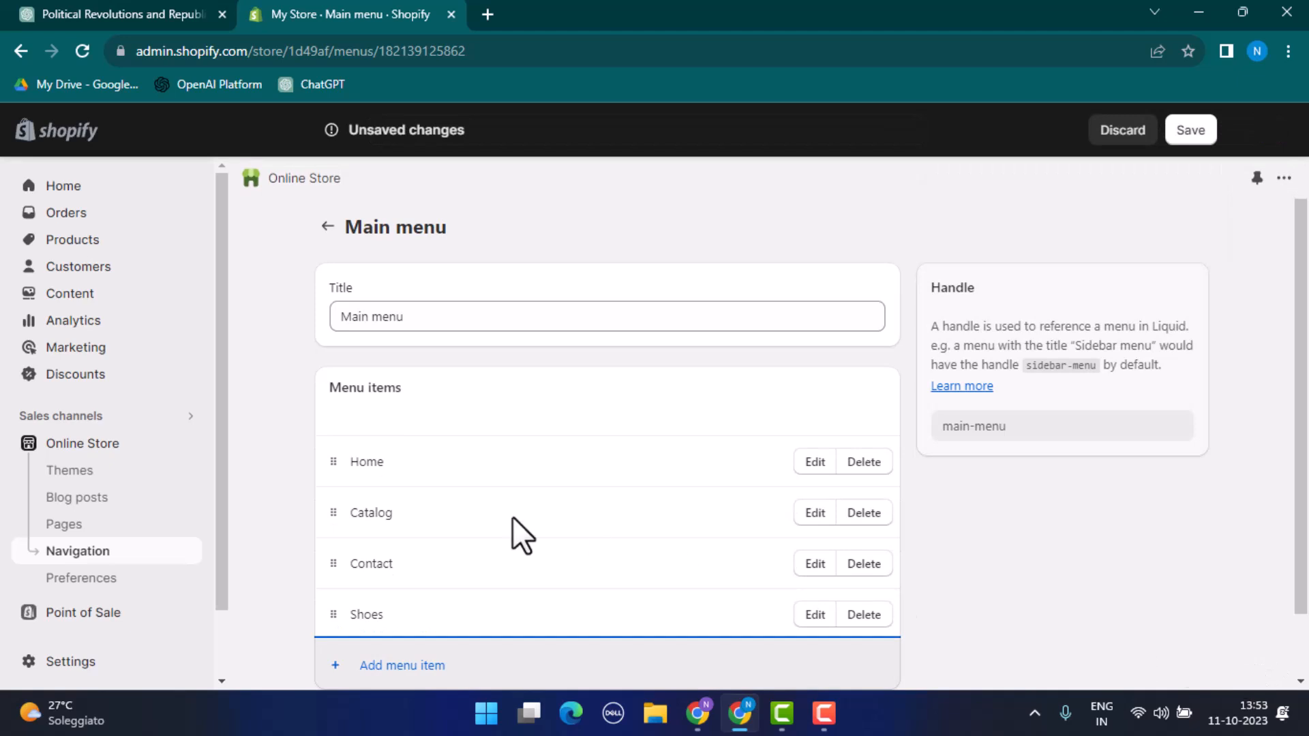
Step: Add a main menu item named "Categories" that links to the home page
{"action": "scroll", "coordinate": [514, 519], "scroll_direction": "down", "scroll_amount": 1}
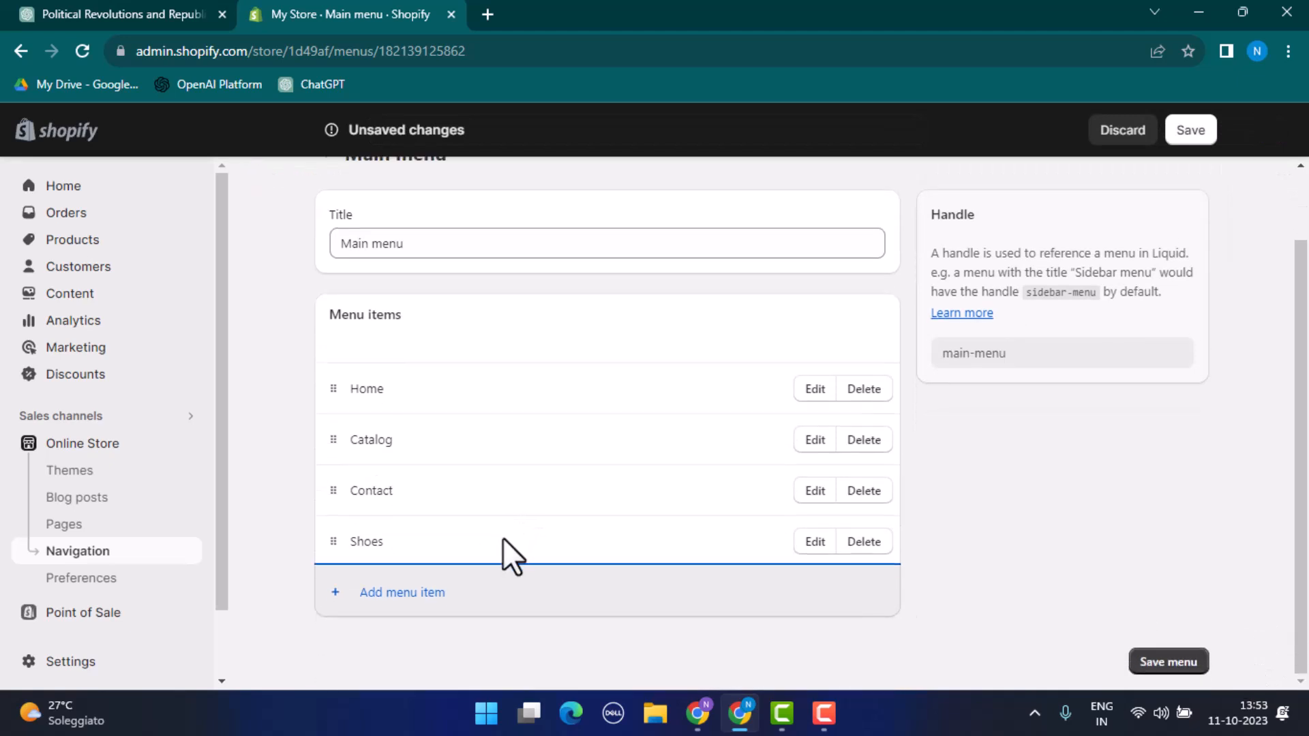
{"action": "left_click", "coordinate": [502, 537]}
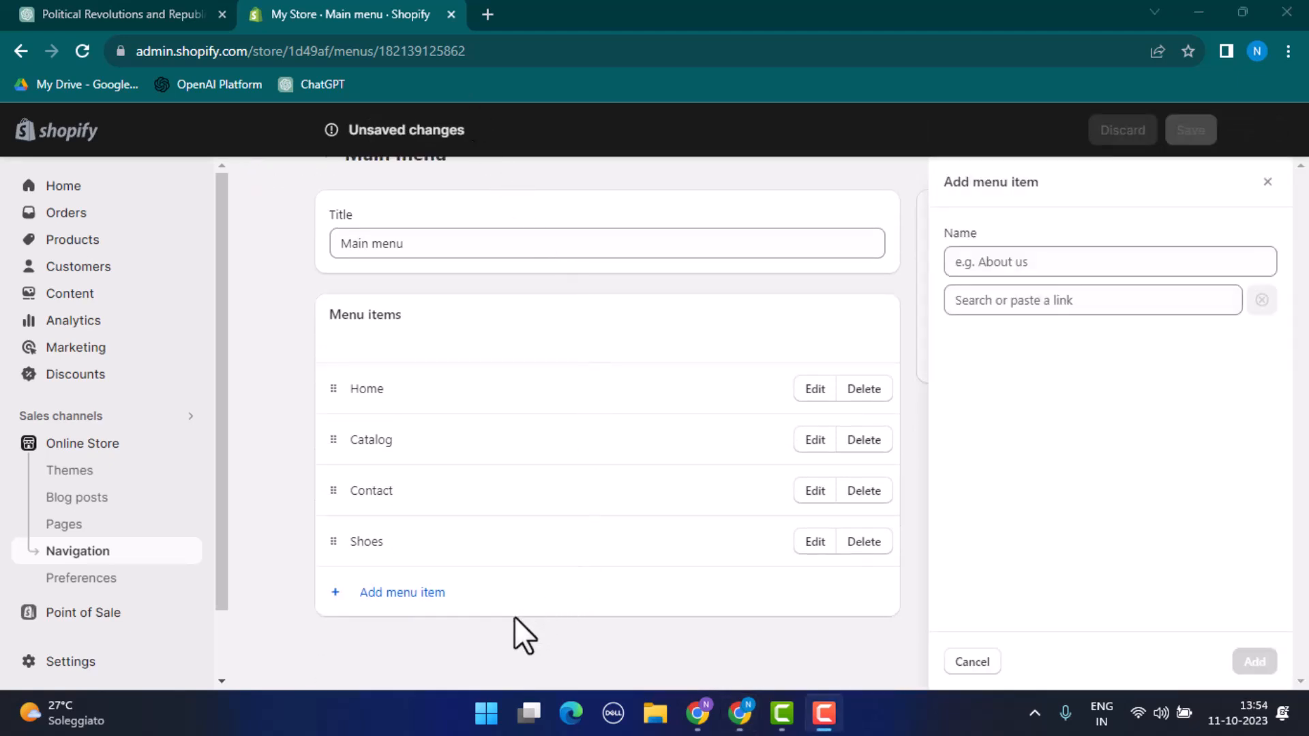
{"action": "left_click", "coordinate": [1032, 263]}
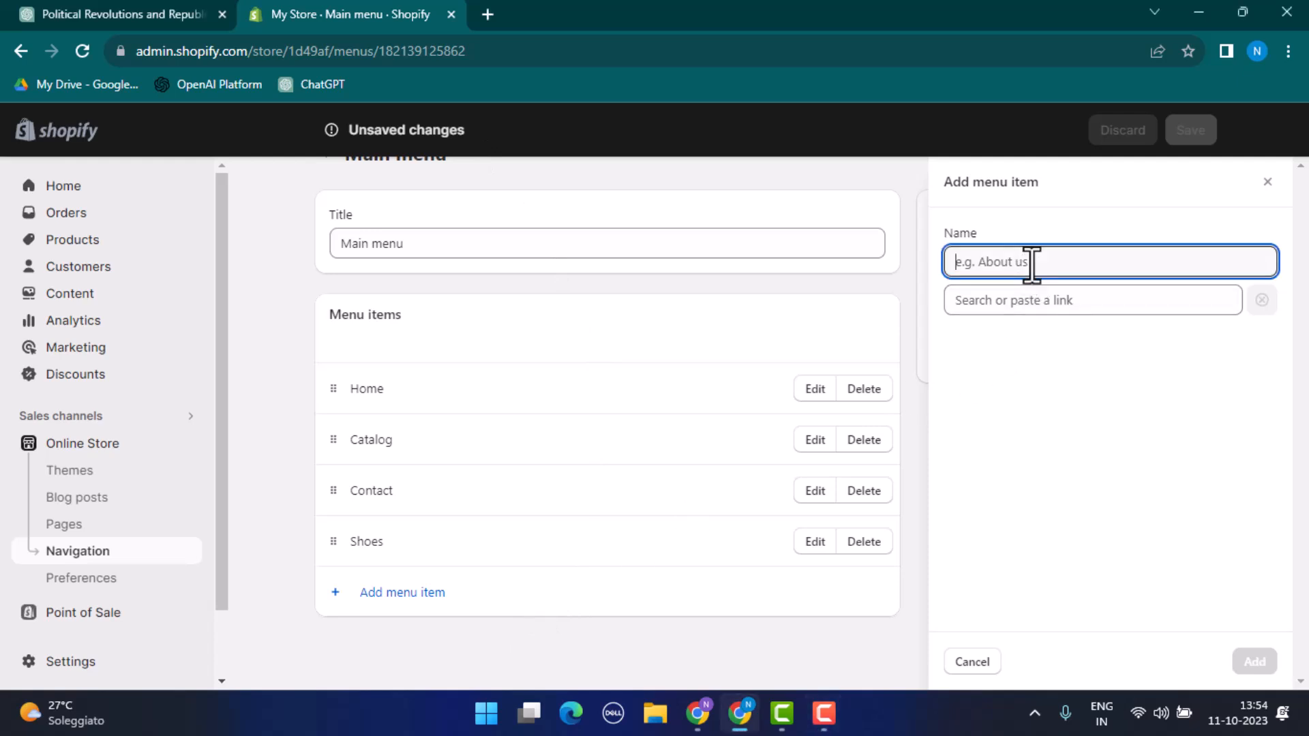
{"action": "type", "text": "Ca"}
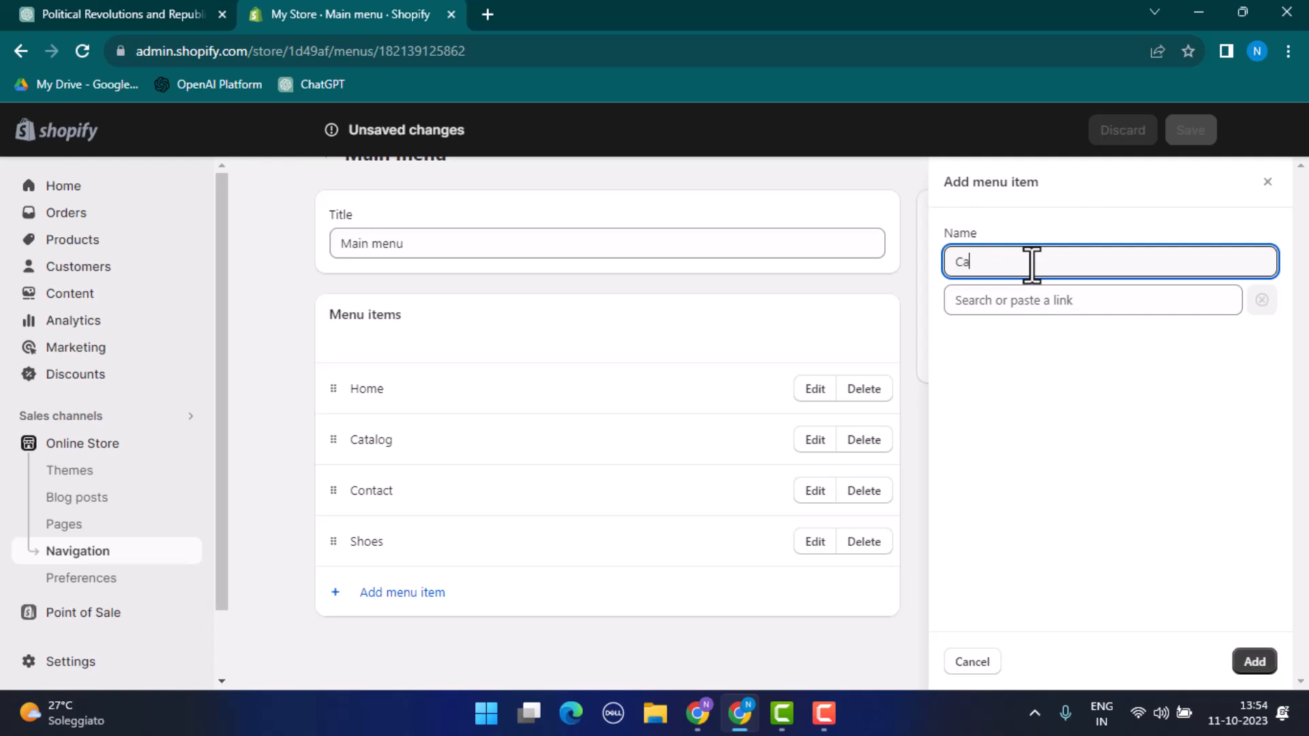
{"action": "type", "text": "tegories"}
{"action": "left_click", "coordinate": [1072, 305]}
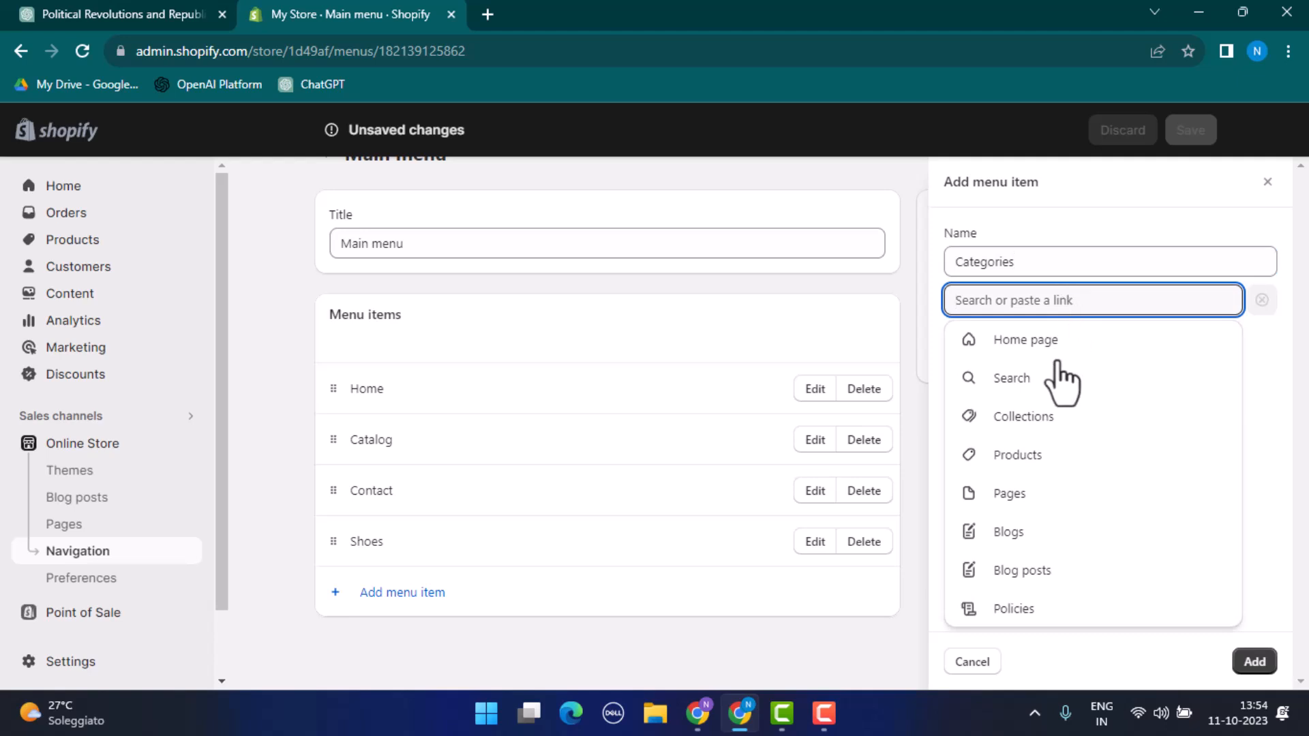
{"action": "left_click", "coordinate": [1033, 340]}
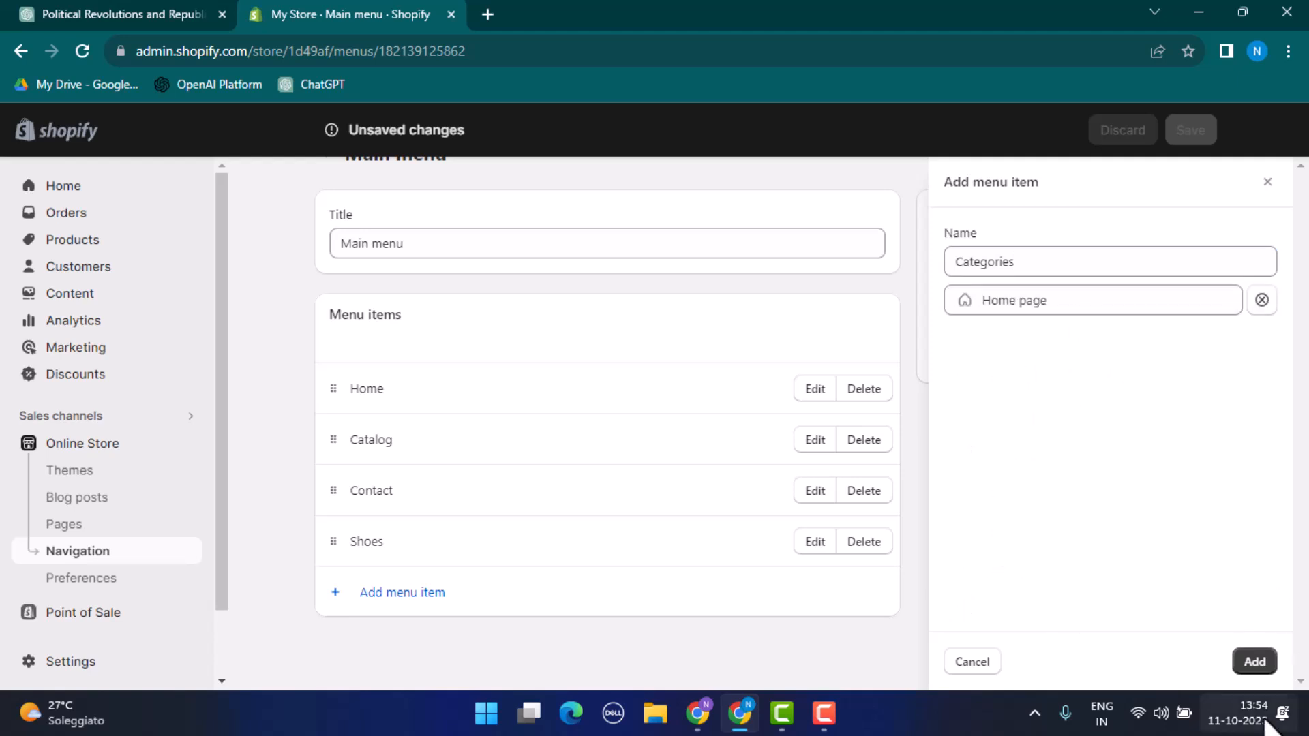
{"action": "left_click", "coordinate": [1254, 663]}
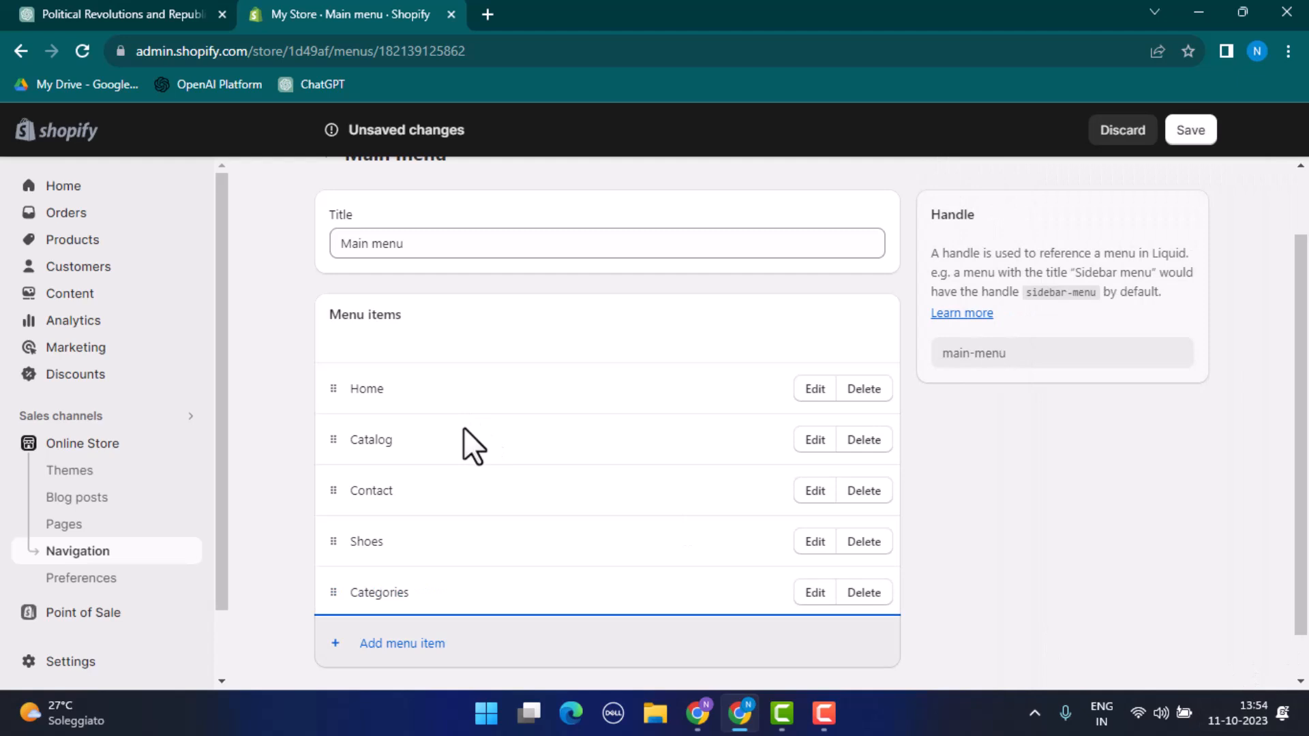
Step: Add another main menu item named "vase" below Categories
{"action": "scroll", "coordinate": [464, 436], "scroll_direction": "down", "scroll_amount": 1}
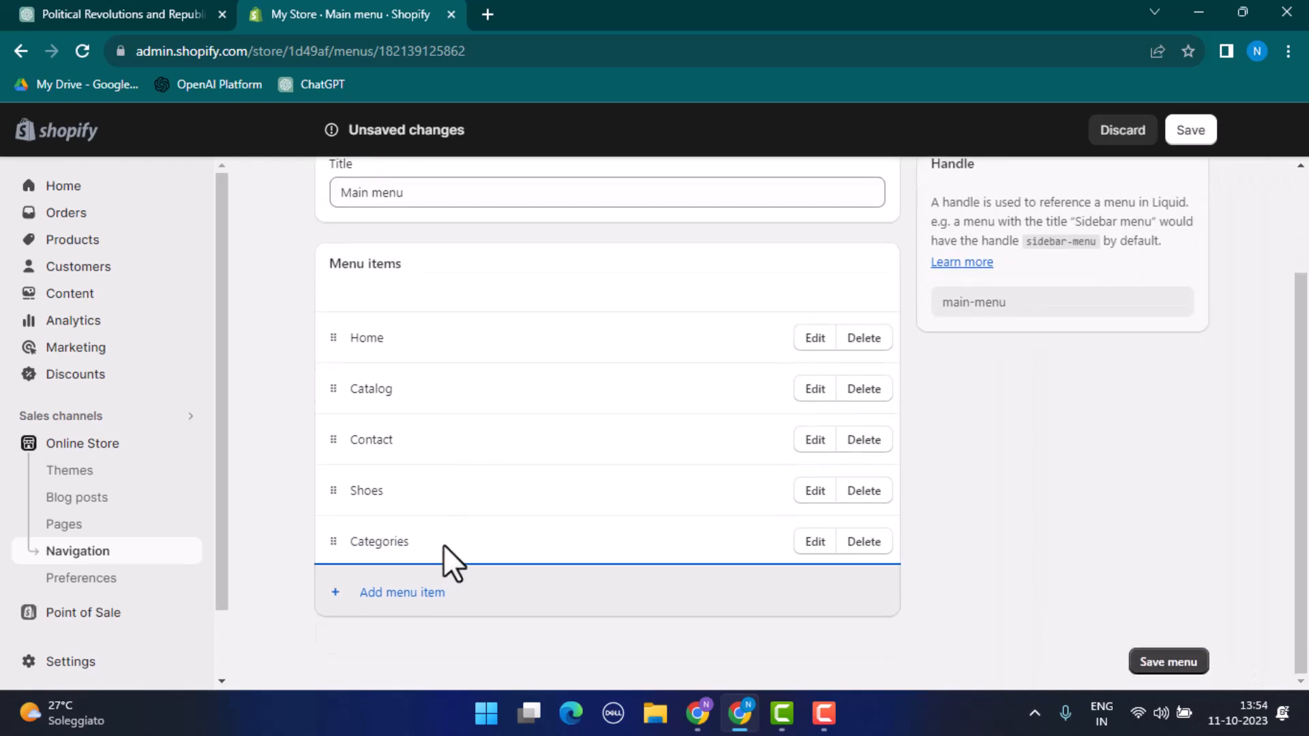
{"action": "left_click", "coordinate": [423, 593]}
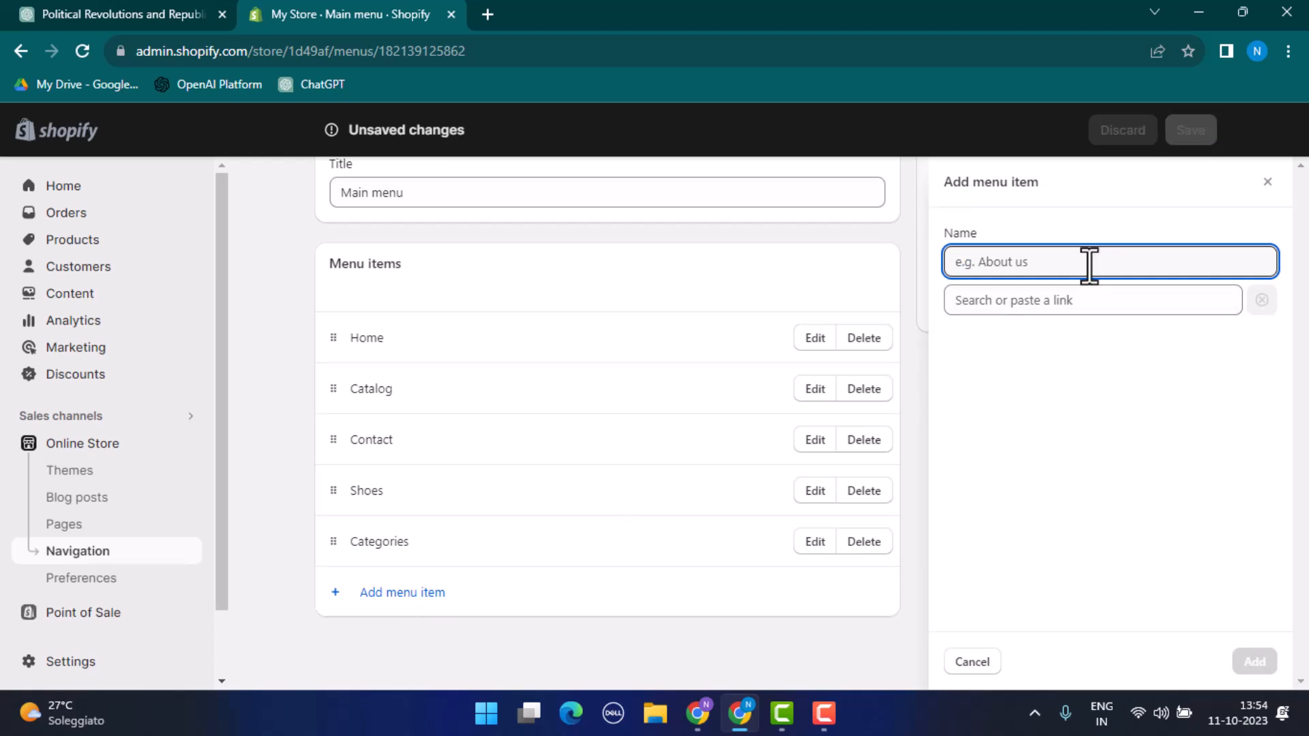
{"action": "type", "text": "vase"}
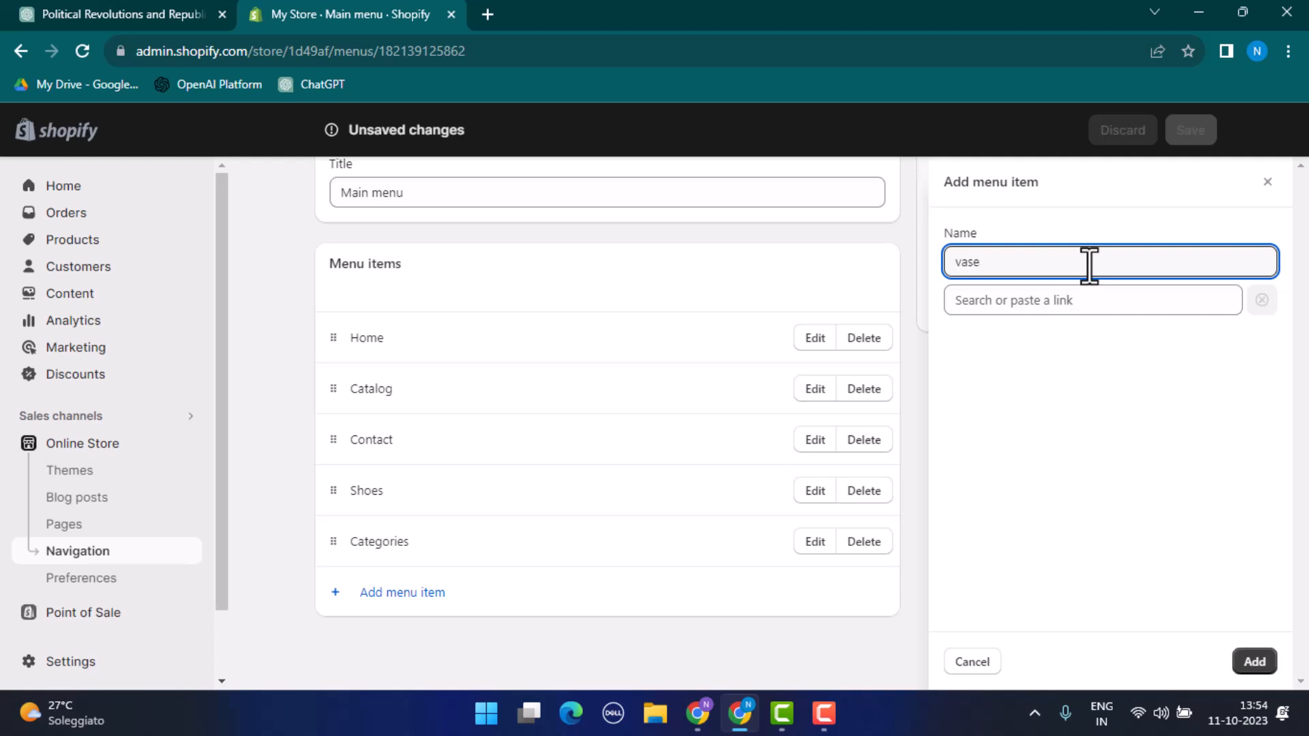
{"action": "left_click", "coordinate": [1100, 304]}
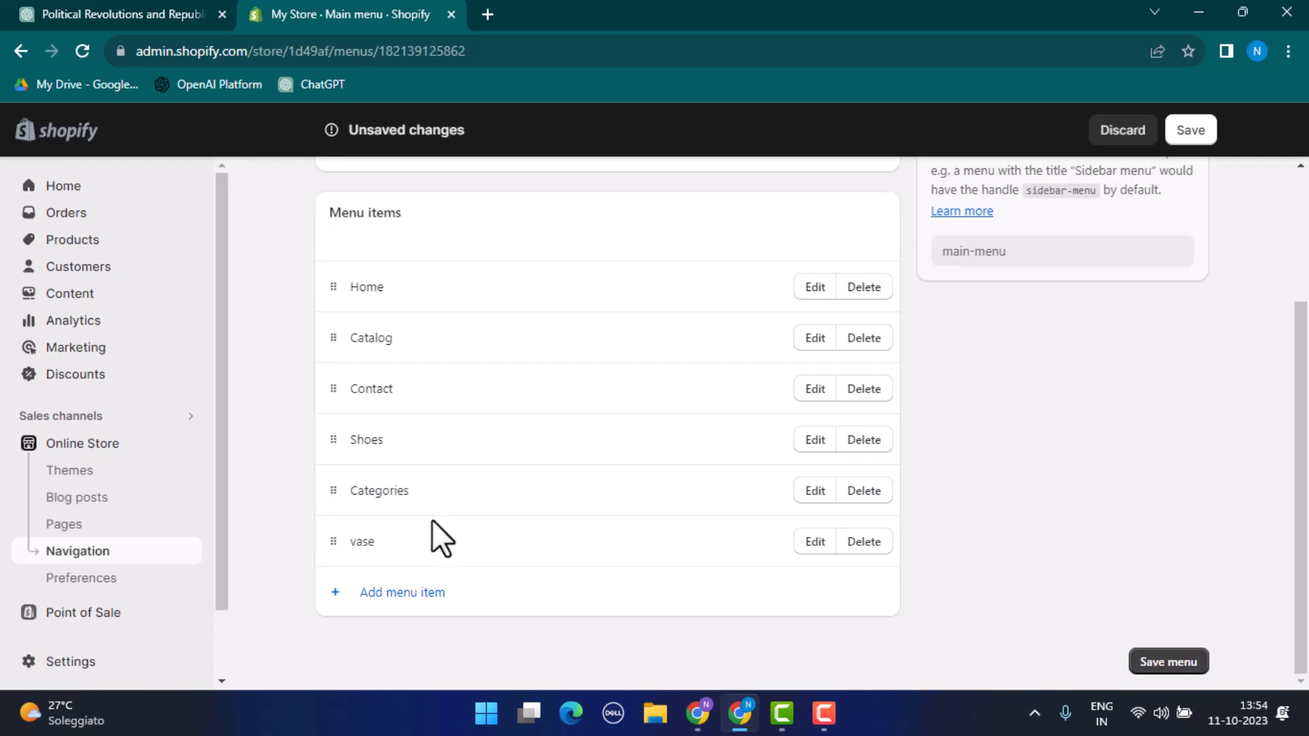
Step: Rearrange the main menu so that Categories sits above Shoes, and nest the vase item under Categories
{"action": "scroll", "coordinate": [415, 525], "scroll_direction": "up", "scroll_amount": 3}
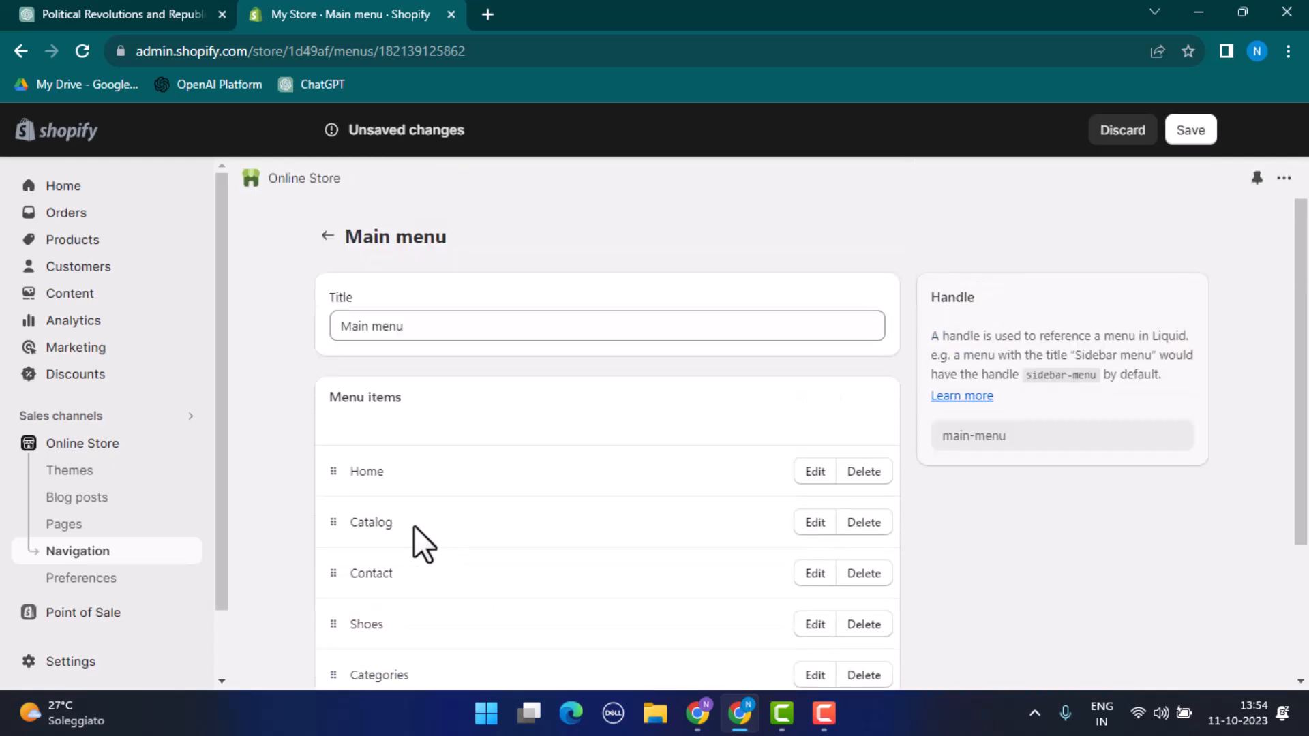
{"action": "scroll", "coordinate": [414, 523], "scroll_direction": "down", "scroll_amount": 3}
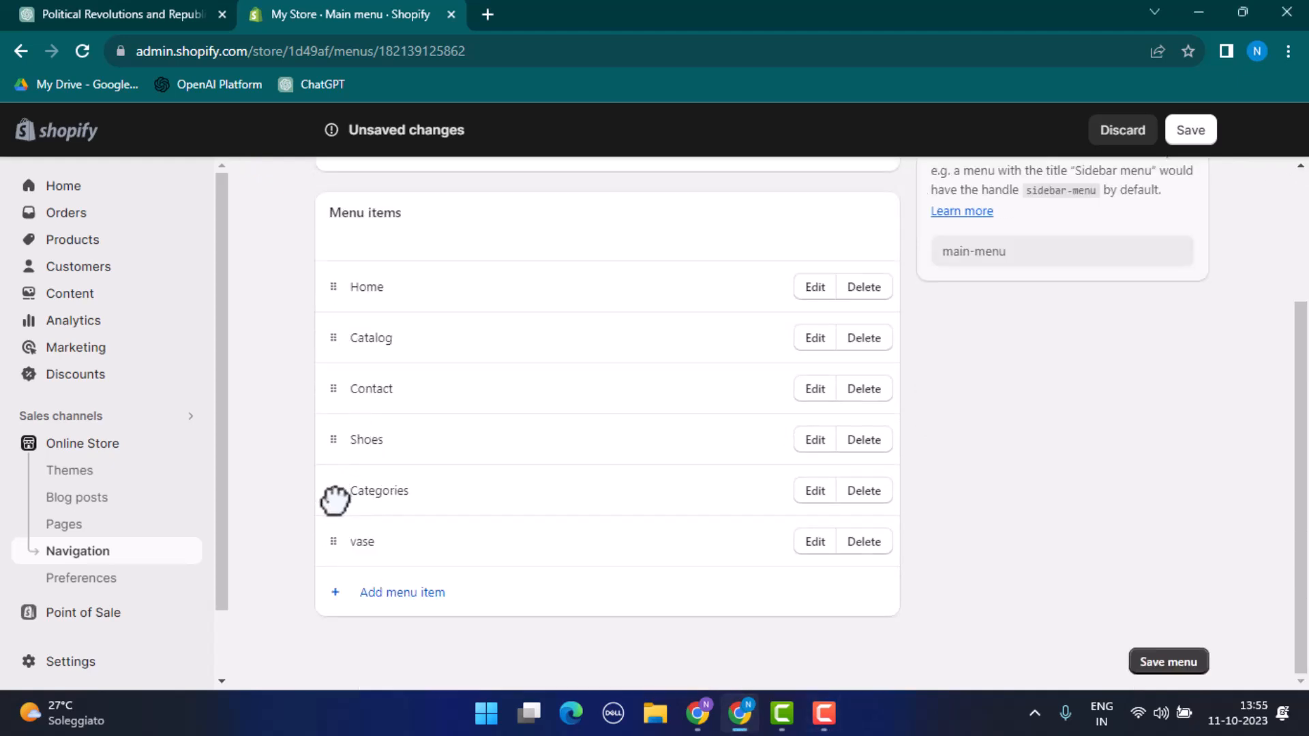
{"action": "scroll", "coordinate": [334, 501], "scroll_direction": "up", "scroll_amount": 1}
{"action": "left_click_drag", "start_coordinate": [334, 489], "coordinate": [333, 489]}
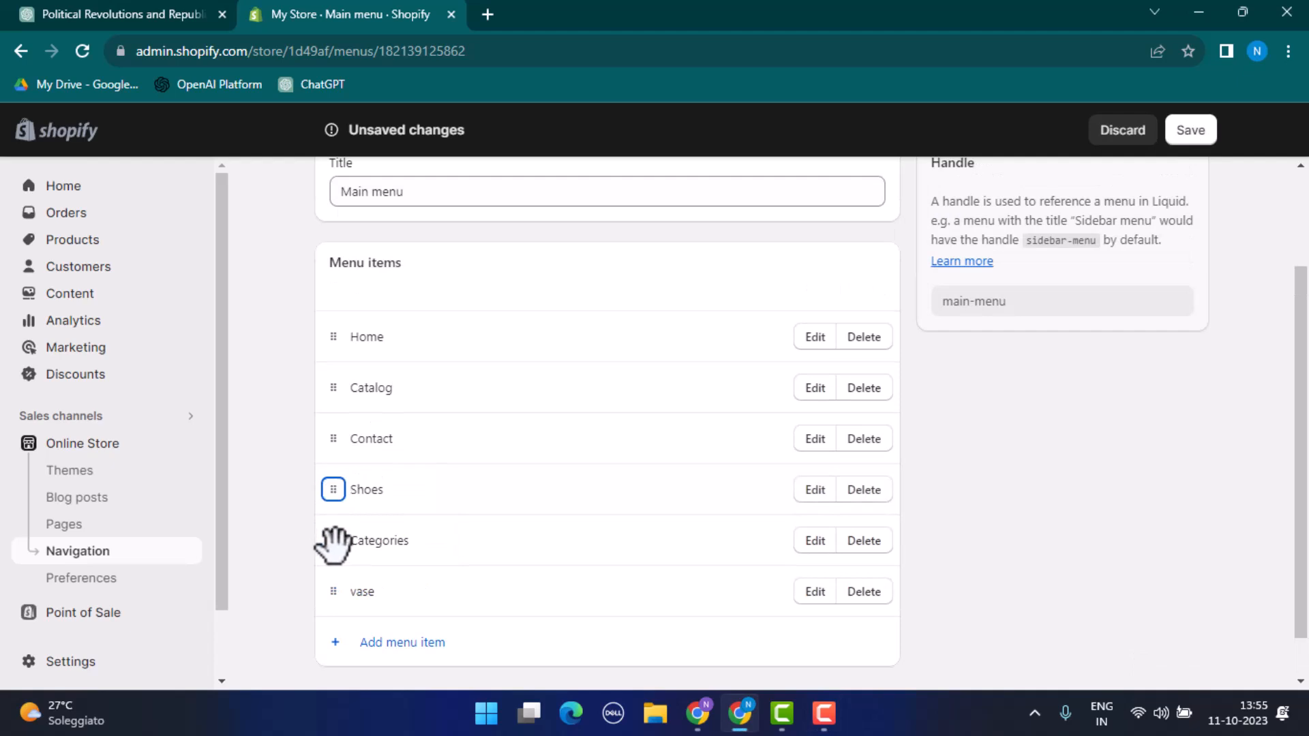
{"action": "left_click_drag", "start_coordinate": [334, 542], "coordinate": [389, 543]}
Step: Nest the Shoes item under Categories, directly below the vase item
{"action": "scroll", "coordinate": [396, 547], "scroll_direction": "down", "scroll_amount": 2}
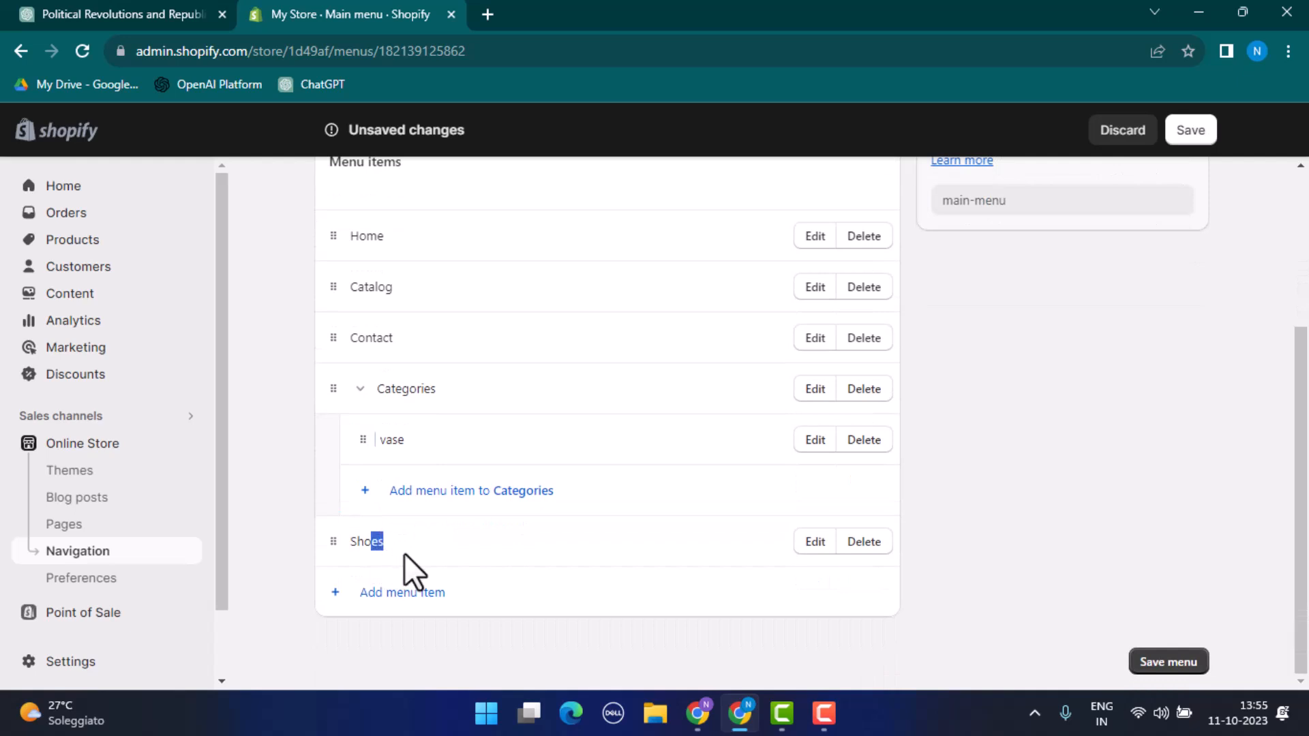
{"action": "left_click_drag", "start_coordinate": [331, 538], "coordinate": [373, 520]}
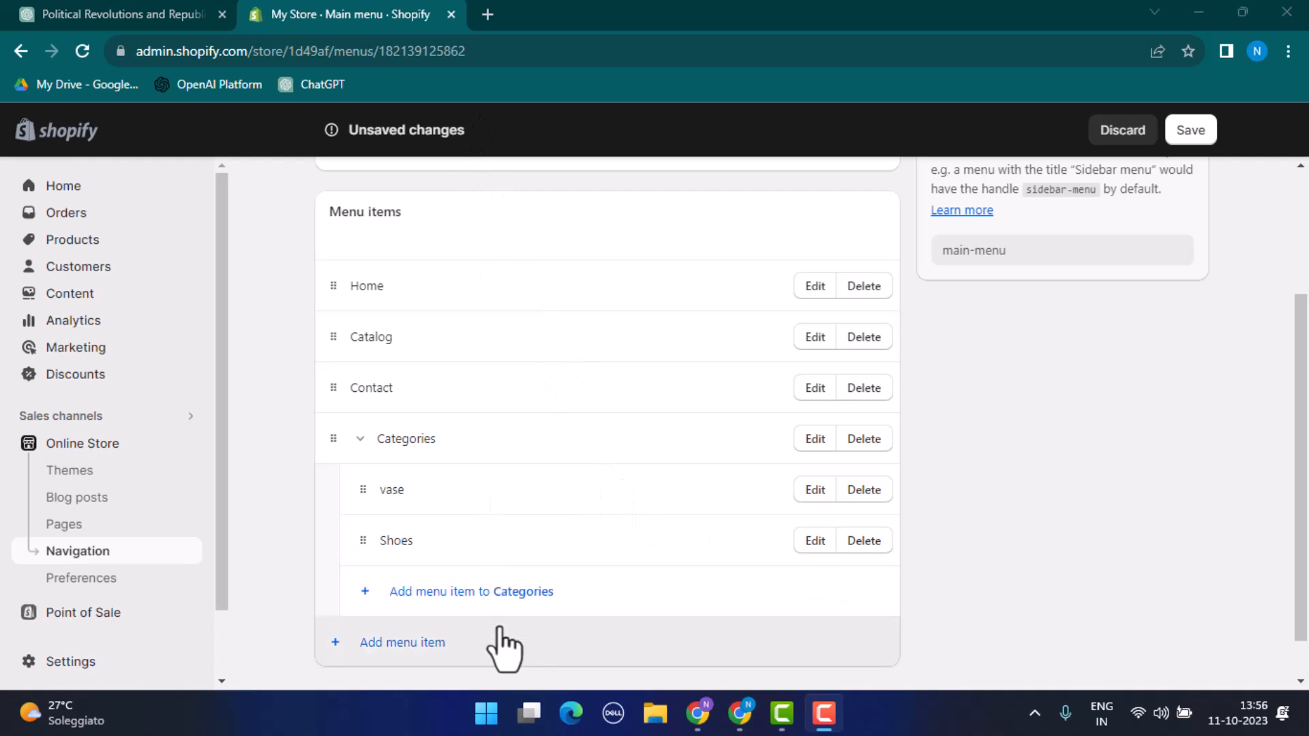
{"action": "scroll", "coordinate": [622, 614], "scroll_direction": "up", "scroll_amount": 3}
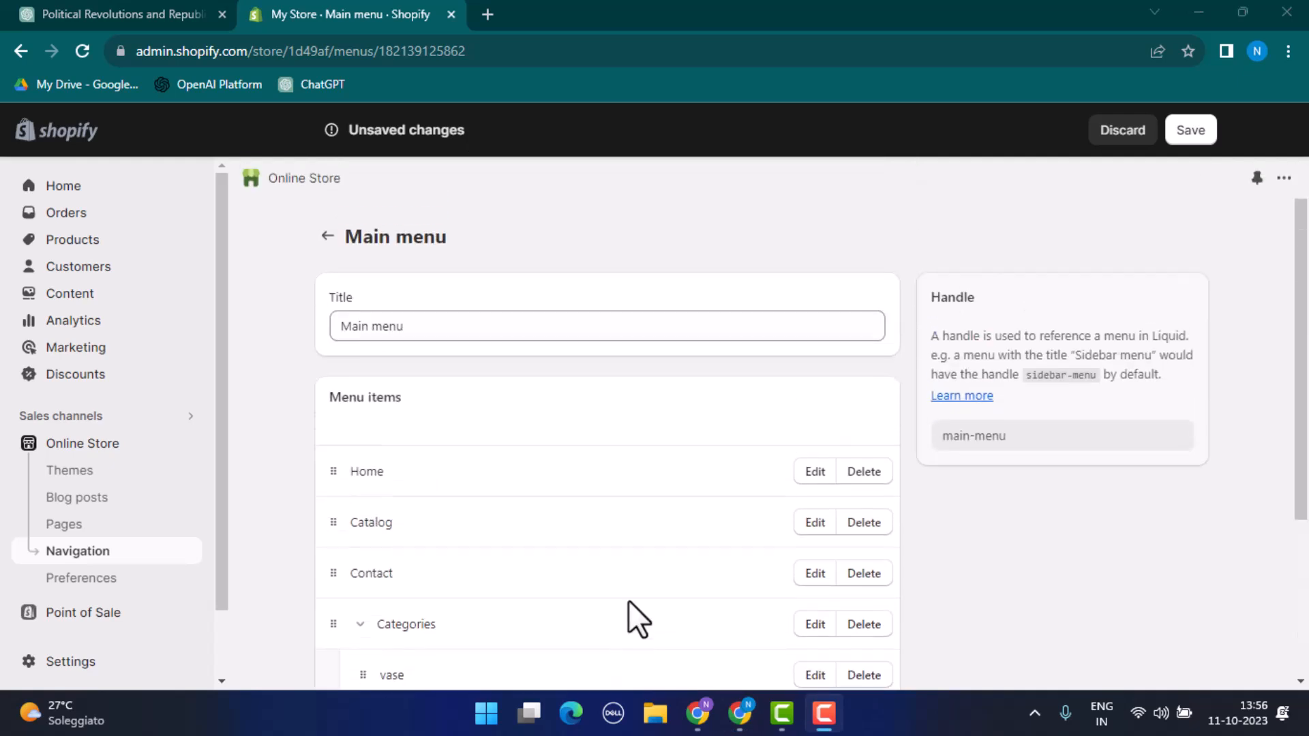